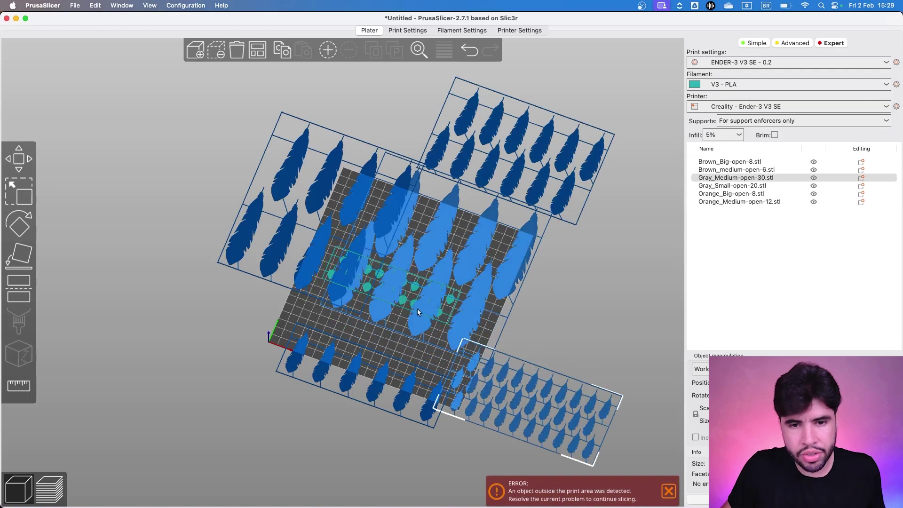
- Move the Gray_Small feathers closer to the plate's front edge and the Brown_Big feathers farther off the plate's left side
{"action": "left_click_drag", "start_coordinate": [417, 308], "coordinate": [392, 353]}
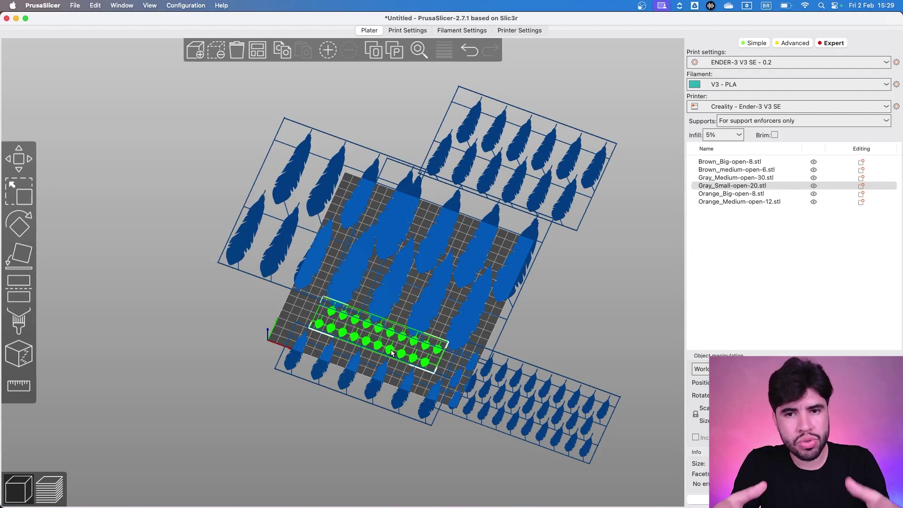
{"action": "left_click_drag", "start_coordinate": [284, 222], "coordinate": [262, 209]}
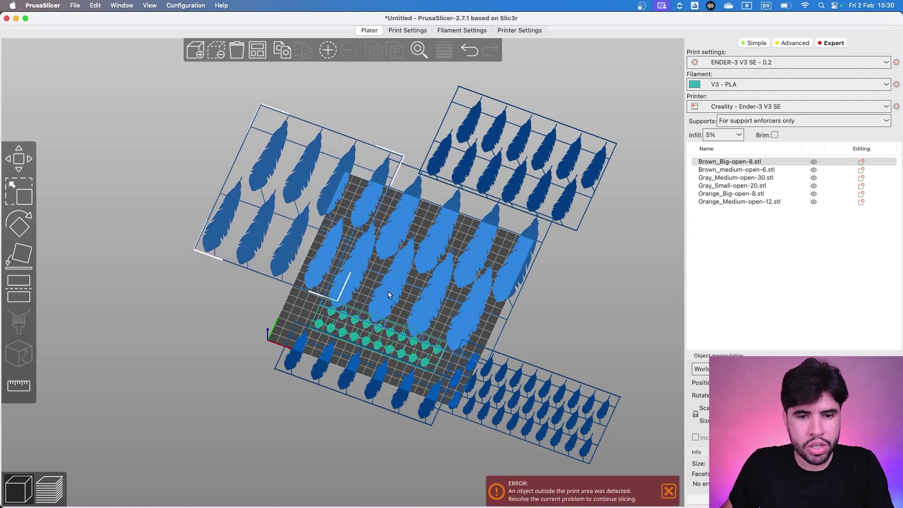
{"action": "left_click", "coordinate": [406, 286]}
{"action": "left_click_drag", "start_coordinate": [407, 287], "coordinate": [408, 291]}
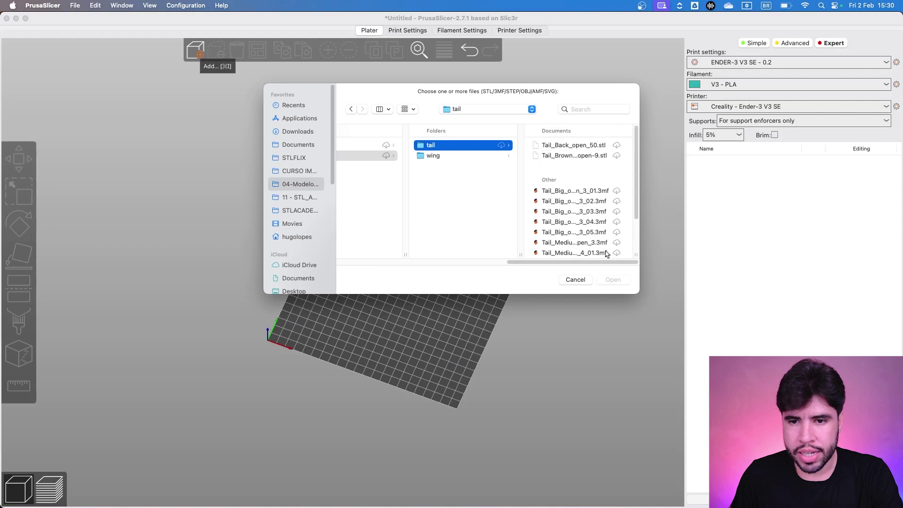
- Cancel the model import and add a Box shape to the empty plate
{"action": "left_click", "coordinate": [575, 280]}
{"action": "left_click_drag", "start_coordinate": [519, 312], "coordinate": [425, 294]}
{"action": "right_click", "coordinate": [425, 293]}
{"action": "mouse_move", "coordinate": [445, 296]}
{"action": "left_click", "coordinate": [510, 297]}
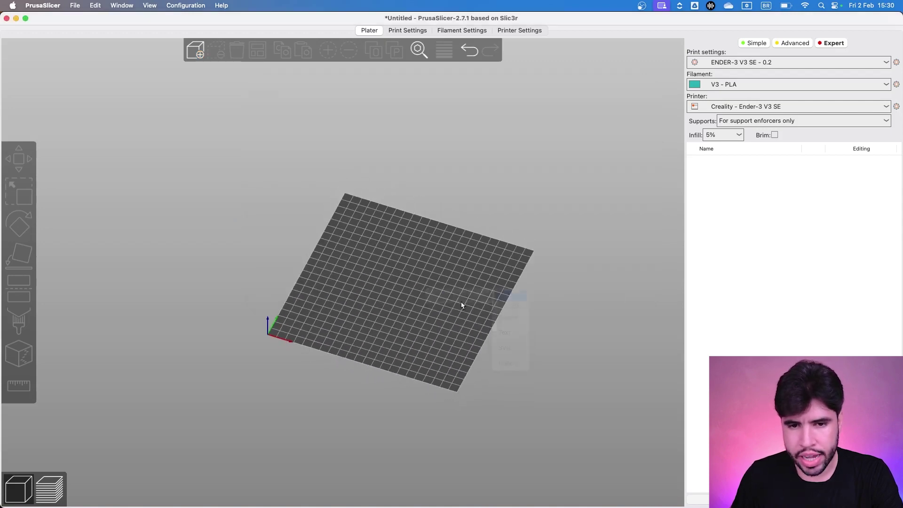
{"action": "left_click_drag", "start_coordinate": [463, 309], "coordinate": [495, 303]}
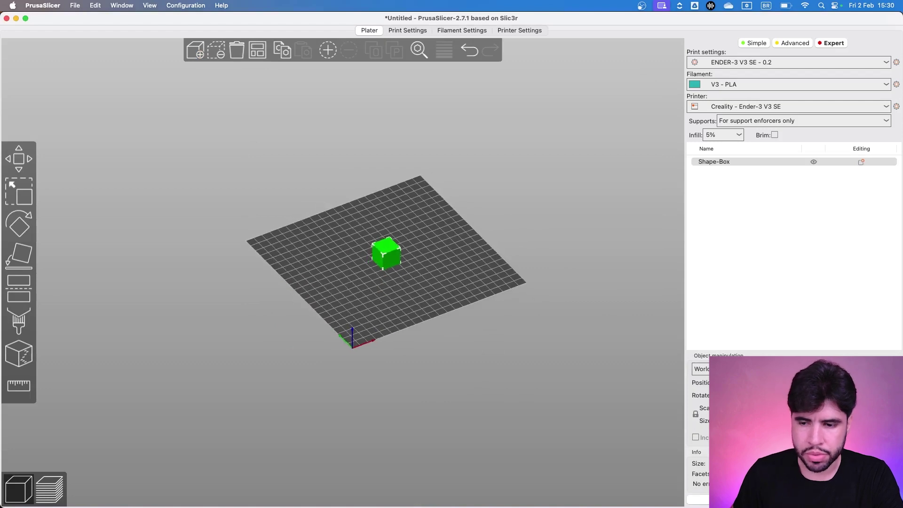
- Slice the box and scrub through its layers in the preview
{"action": "scroll", "coordinate": [400, 291], "scroll_direction": "up", "scroll_amount": 10}
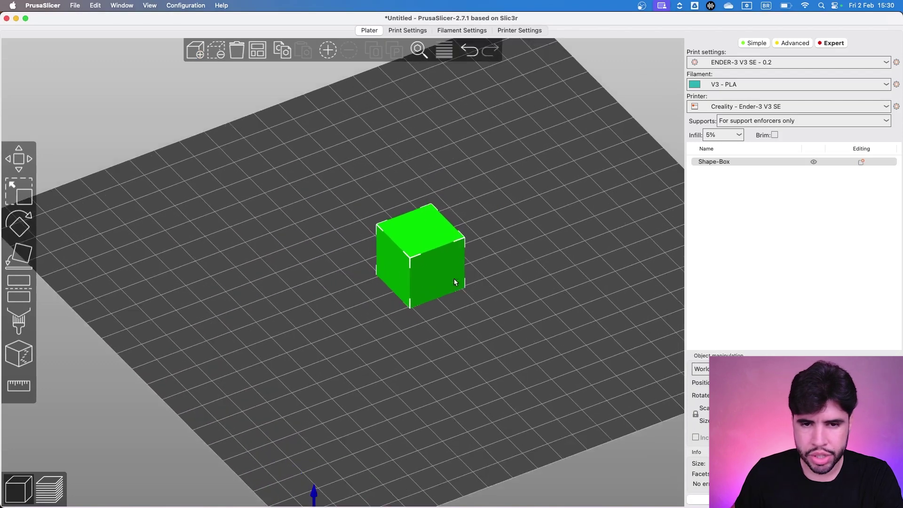
{"action": "scroll", "coordinate": [445, 281], "scroll_direction": "down", "scroll_amount": 10}
{"action": "key", "text": "ctrl+r"}
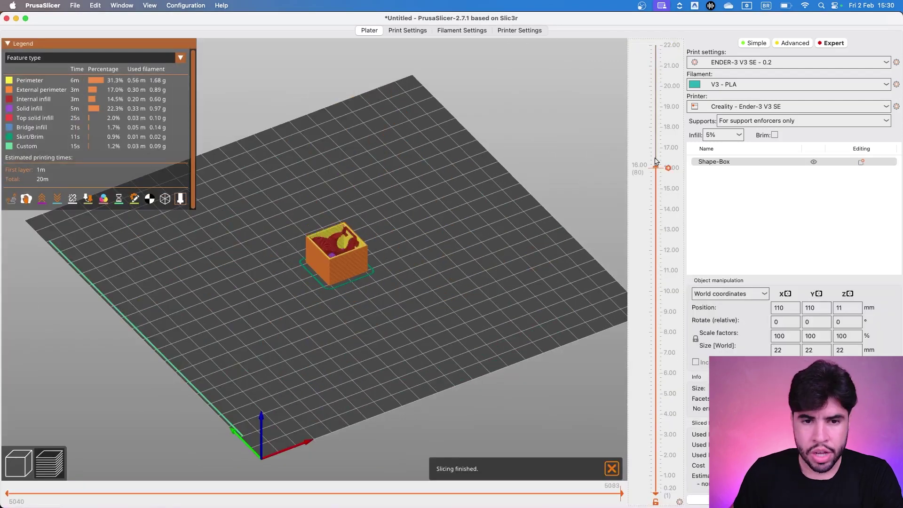
{"action": "left_click_drag", "start_coordinate": [656, 229], "coordinate": [655, 44]}
- Try a color change on the box at the 11.00 mm layer, check it in the preview, and remove it
{"action": "left_click", "coordinate": [668, 271]}
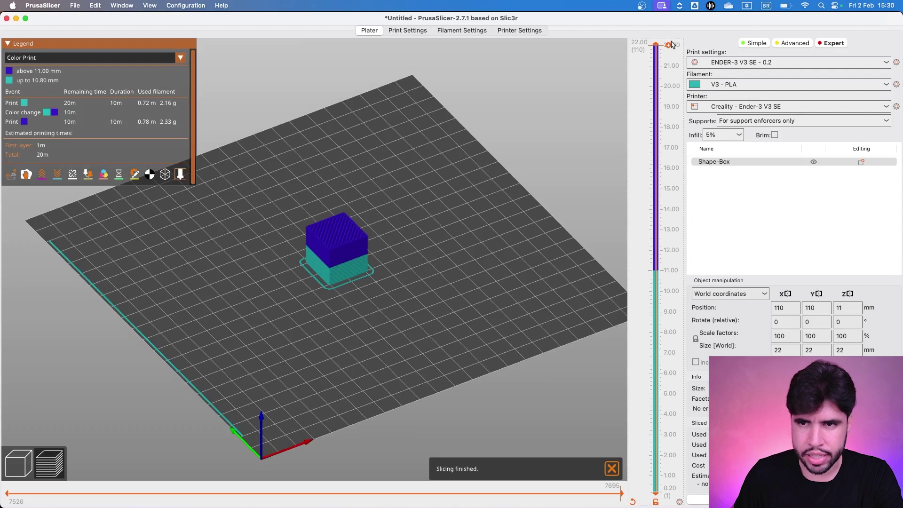
{"action": "left_click_drag", "start_coordinate": [661, 47], "coordinate": [661, 273]}
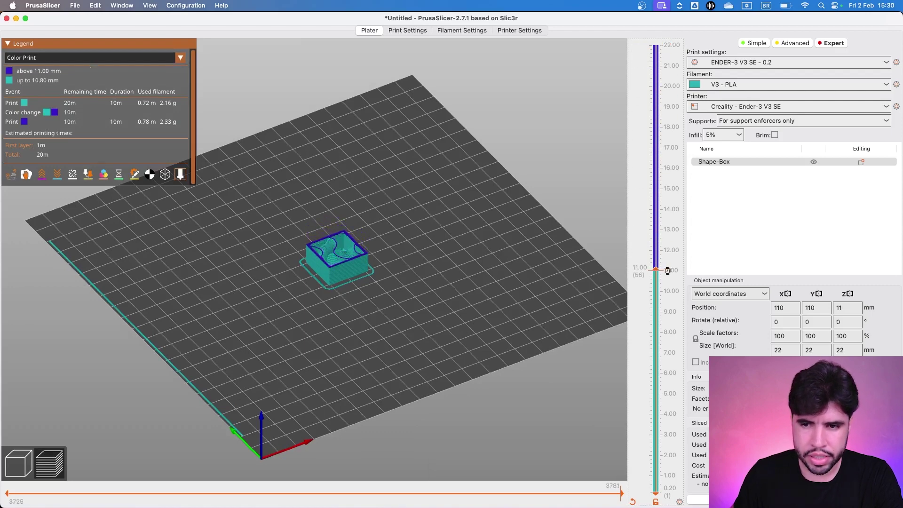
{"action": "left_click", "coordinate": [668, 270]}
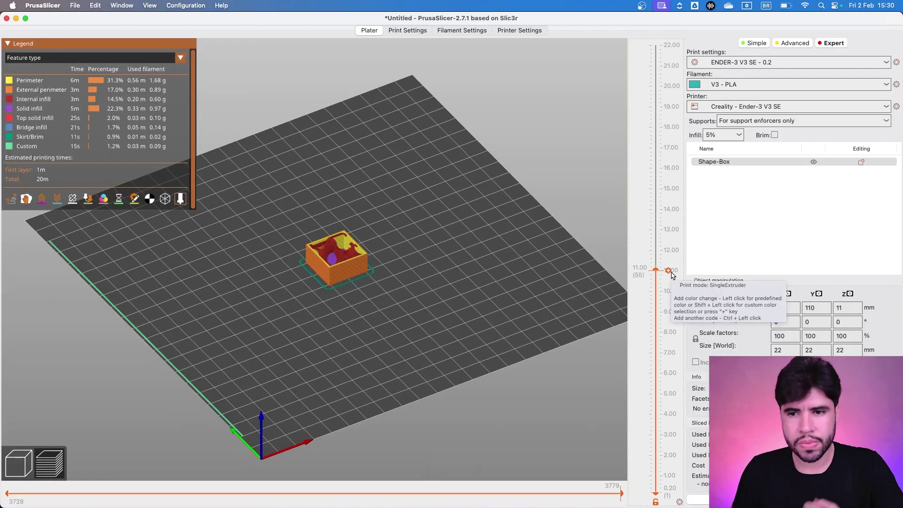
{"action": "scroll", "coordinate": [531, 269], "scroll_direction": "down", "scroll_amount": 2}
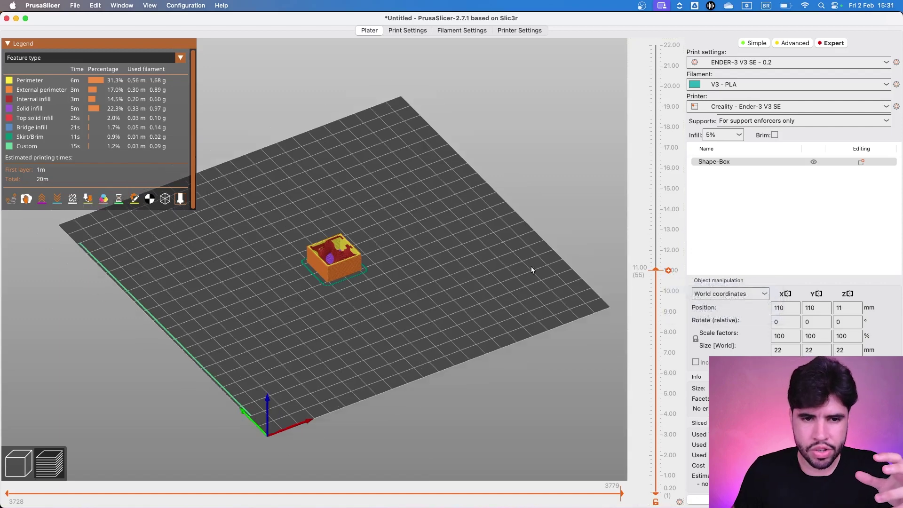
- Try a color change at the 12.20 mm layer, preview the box at full height, and remove the change
{"action": "left_click_drag", "start_coordinate": [655, 269], "coordinate": [658, 251]}
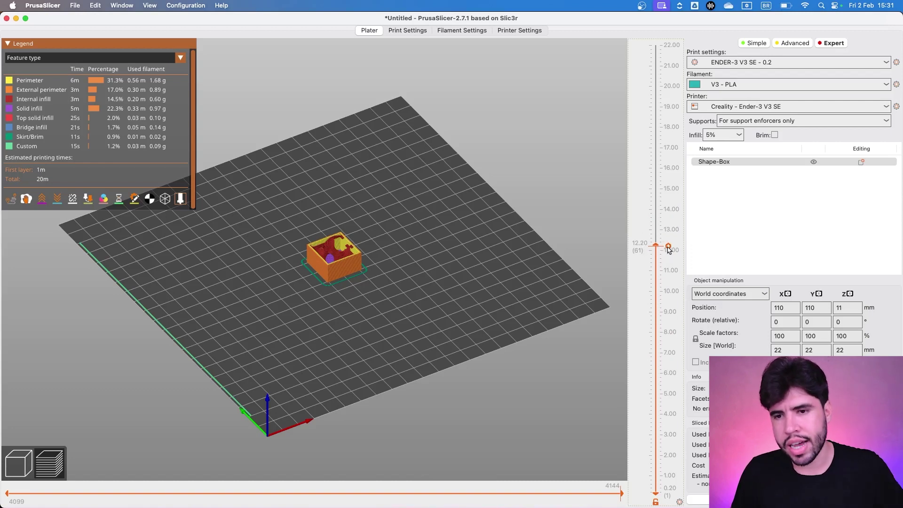
{"action": "left_click", "coordinate": [668, 247]}
{"action": "left_click_drag", "start_coordinate": [655, 248], "coordinate": [617, 39]}
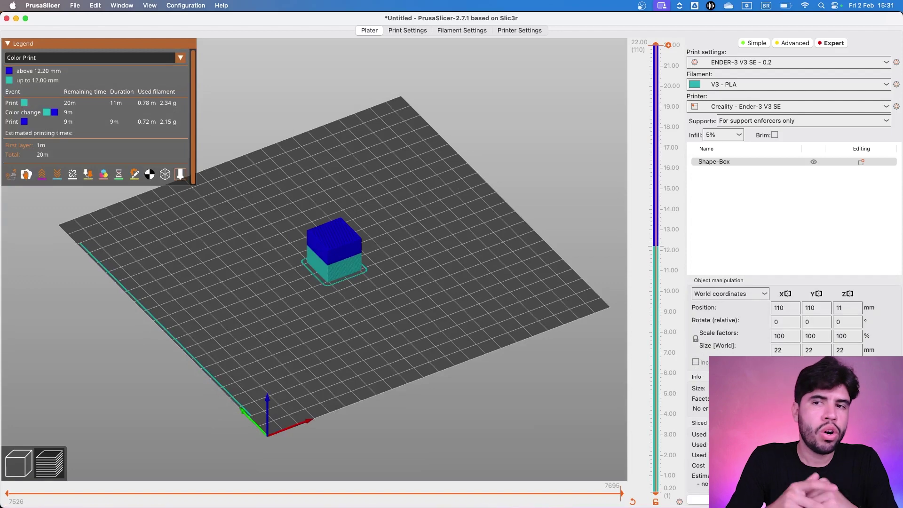
{"action": "left_click_drag", "start_coordinate": [668, 44], "coordinate": [665, 249]}
{"action": "left_click", "coordinate": [667, 246]}
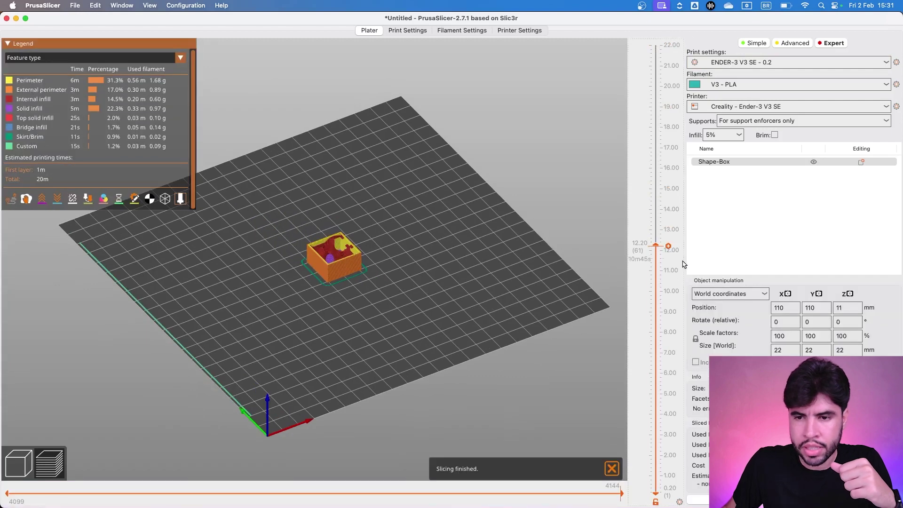
- Draft the custom G-code "M25;" for the 12.20 mm layer and discard it
{"action": "right_click", "coordinate": [669, 247]}
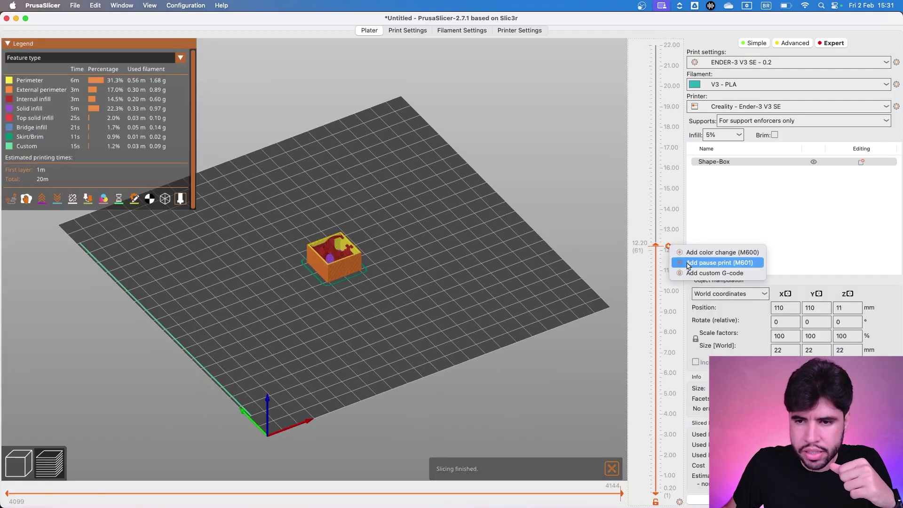
{"action": "left_click", "coordinate": [700, 273]}
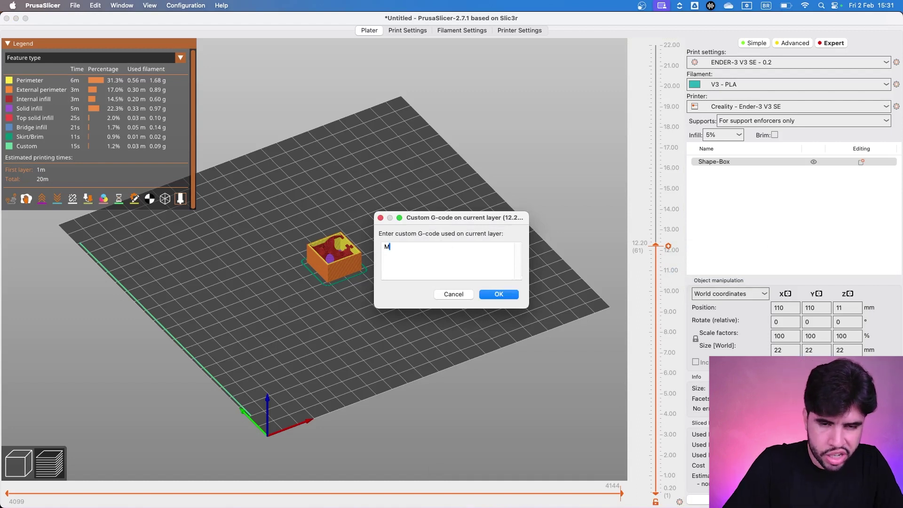
{"action": "type", "text": "M25"}
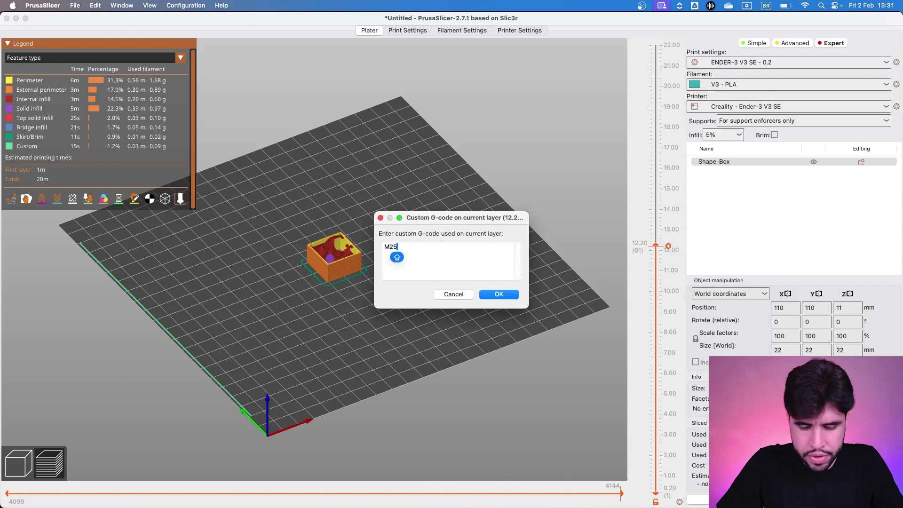
{"action": "type", "text": ";"}
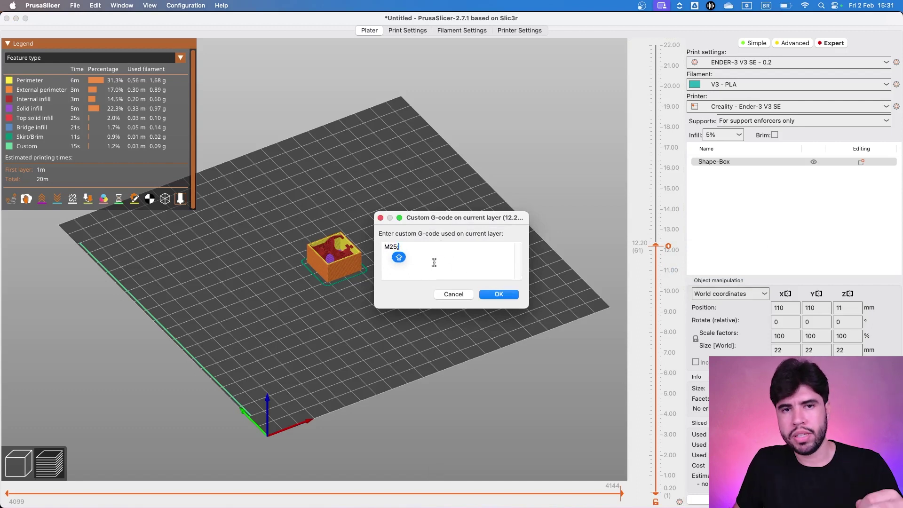
{"action": "left_click_drag", "start_coordinate": [414, 242], "coordinate": [372, 248]}
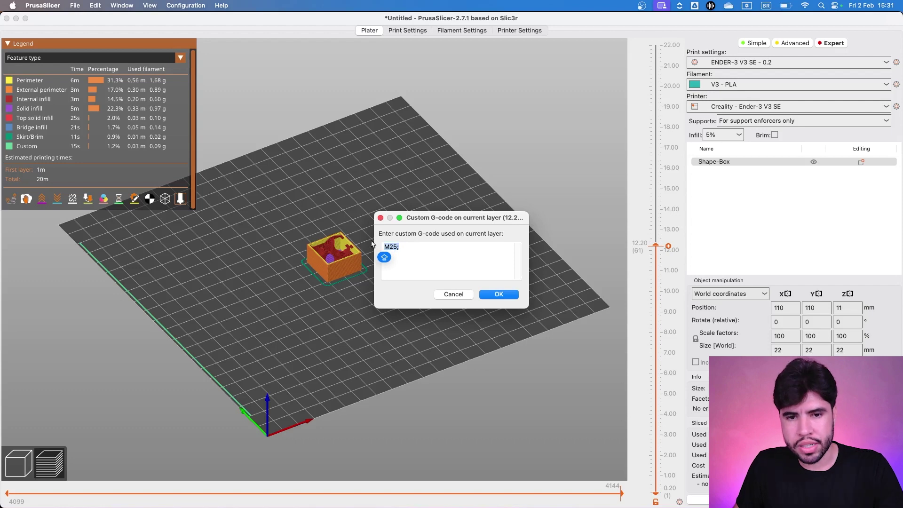
{"action": "left_click", "coordinate": [453, 294]}
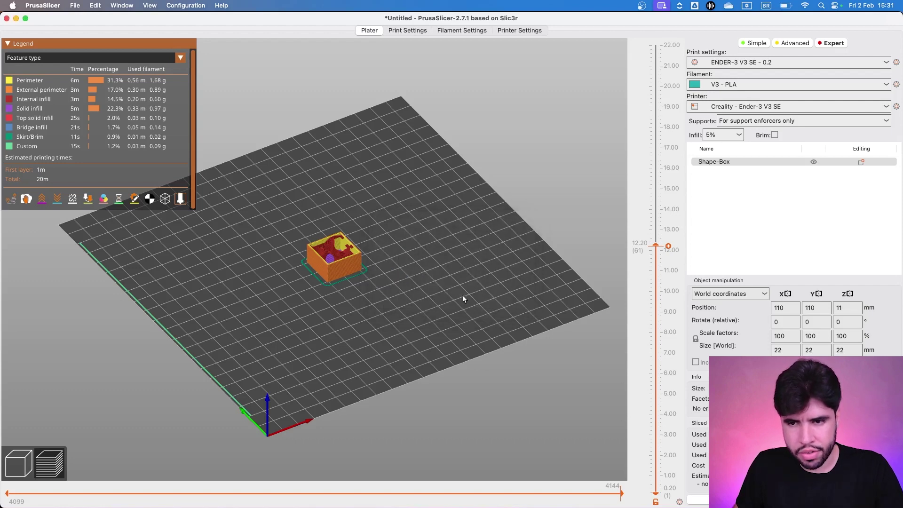
- Add a color change with the predefined color at the 12.20 mm layer and preview the box up to 22.00 mm
{"action": "left_click", "coordinate": [668, 246], "text": "shift"}
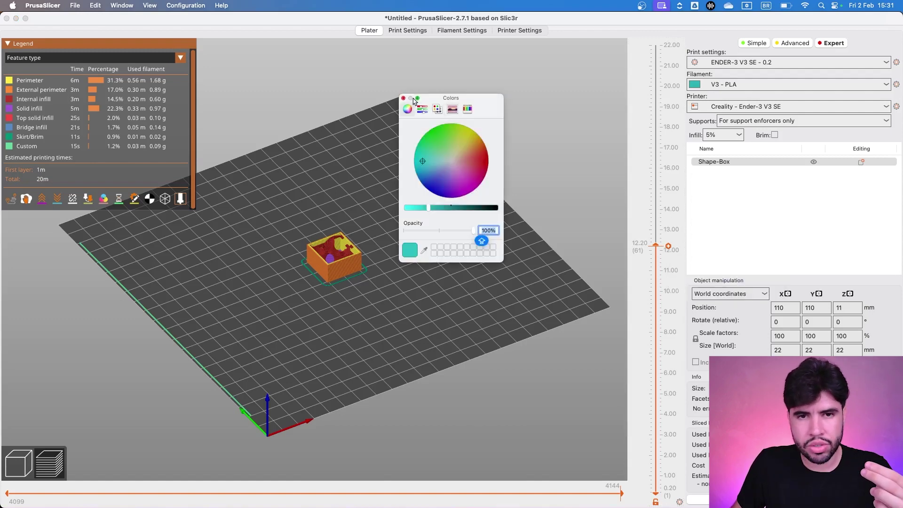
{"action": "left_click", "coordinate": [402, 98]}
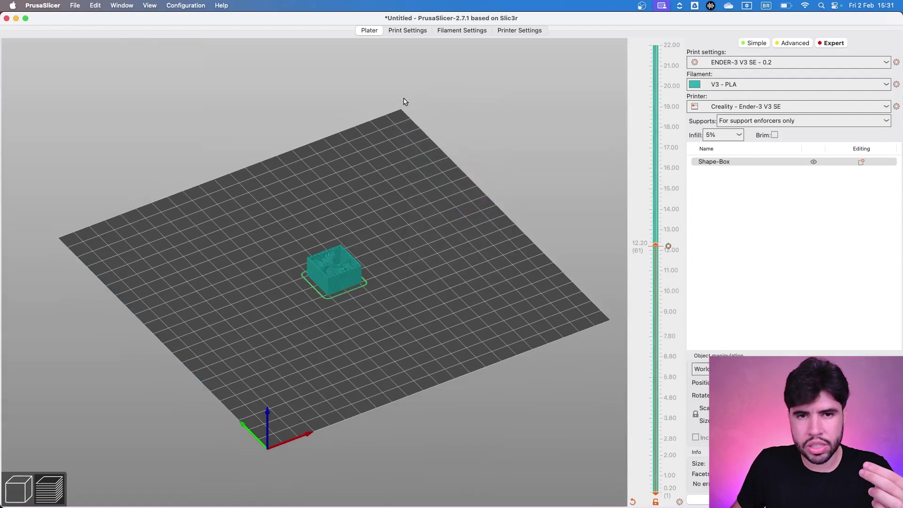
{"action": "left_click", "coordinate": [668, 246]}
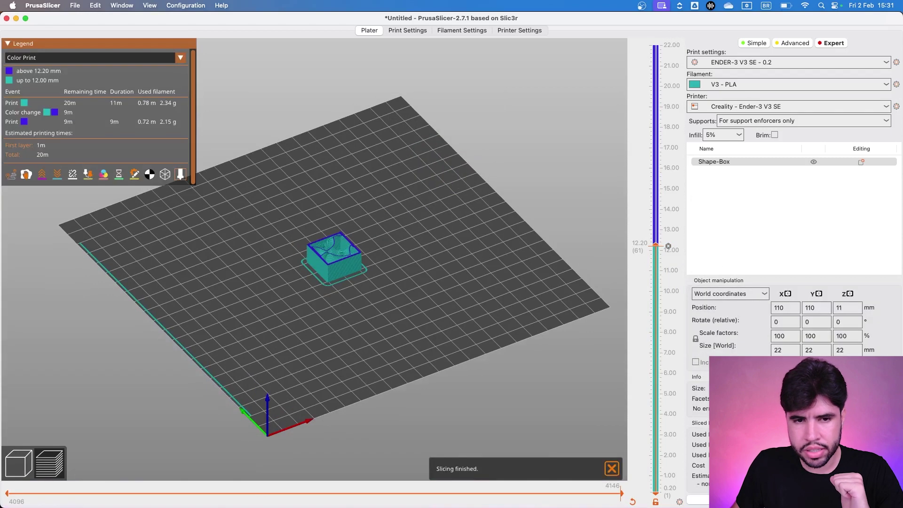
{"action": "left_click_drag", "start_coordinate": [655, 244], "coordinate": [653, 41]}
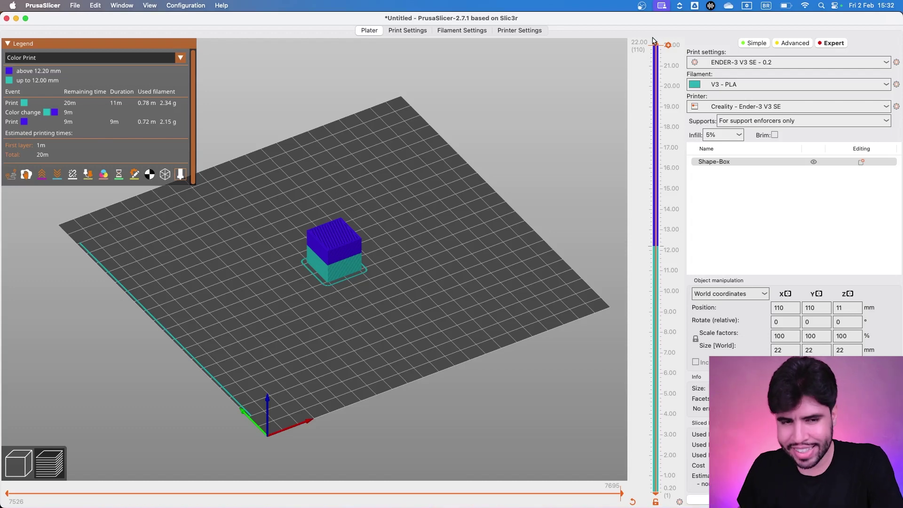
- Delete the box and import Tail_Big_open_3_01 from the tail folder as a single object having multiple parts
{"action": "left_click", "coordinate": [11, 470]}
{"action": "left_click", "coordinate": [239, 51]}
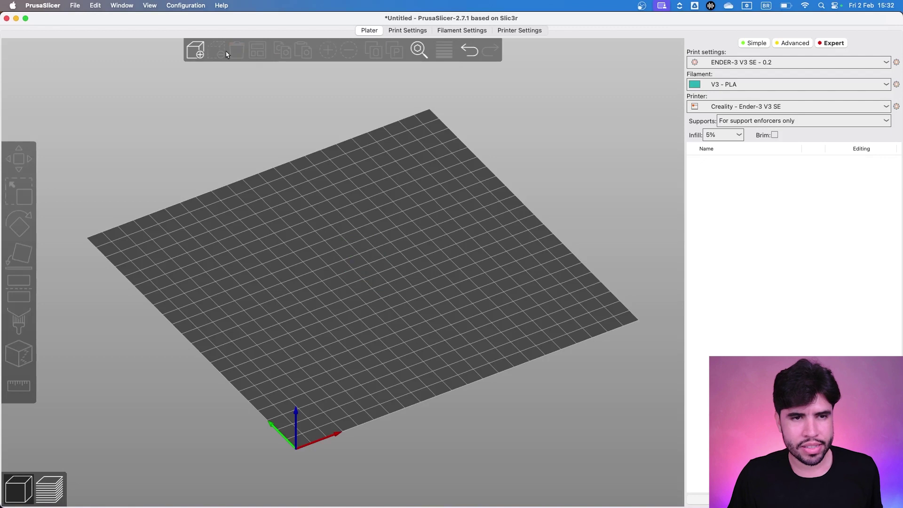
{"action": "left_click", "coordinate": [196, 56]}
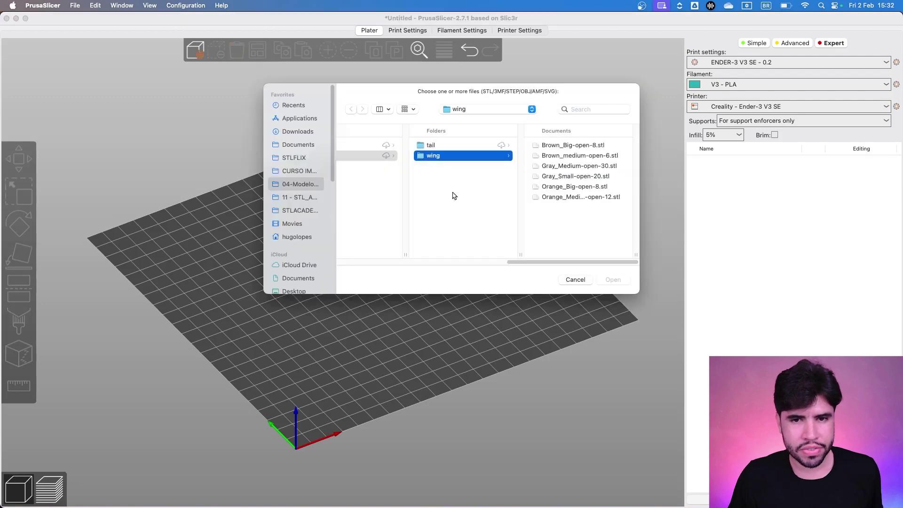
{"action": "left_click", "coordinate": [432, 146]}
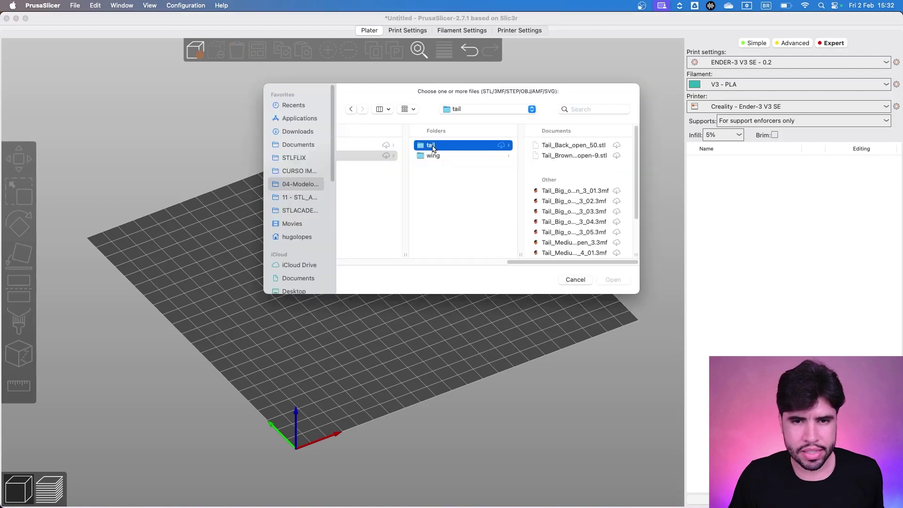
{"action": "left_click", "coordinate": [578, 191]}
{"action": "left_click", "coordinate": [614, 279]}
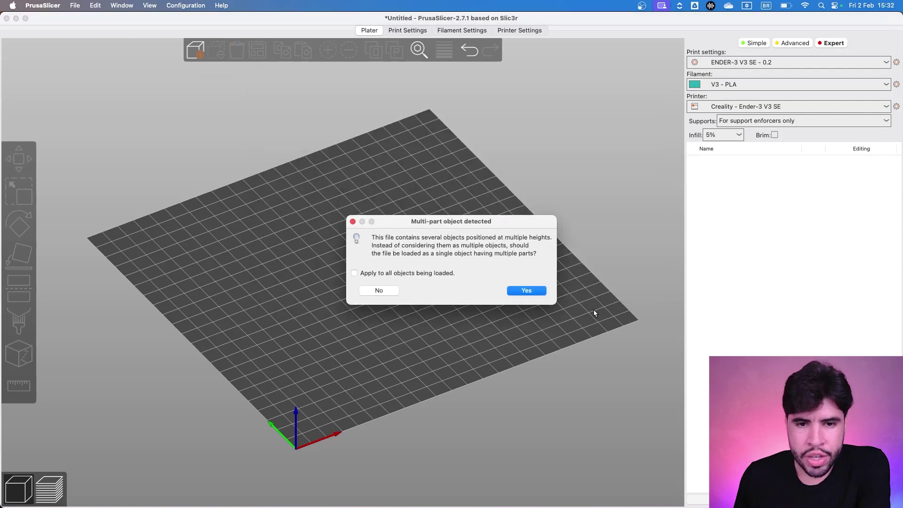
{"action": "left_click", "coordinate": [540, 291]}
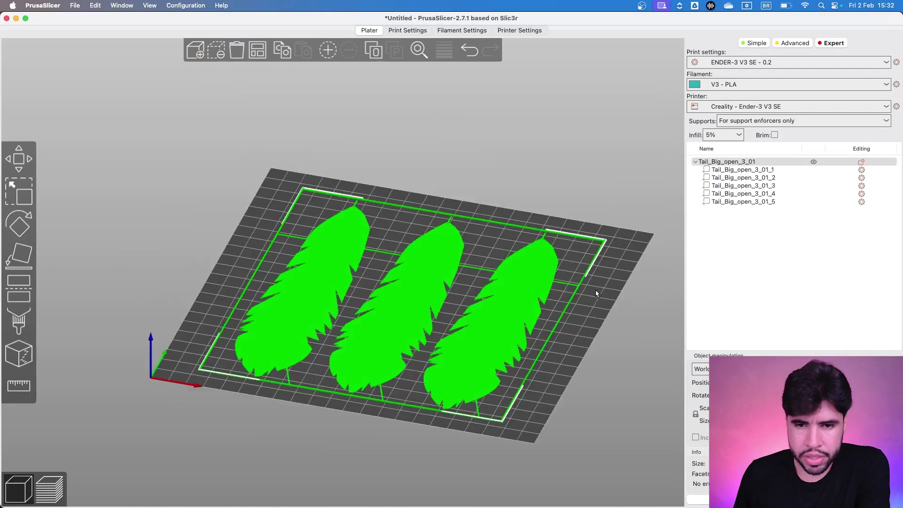
- Examine the three tail feathers and their frame on the plate from below, above and at an angle
{"action": "key", "text": "2"}
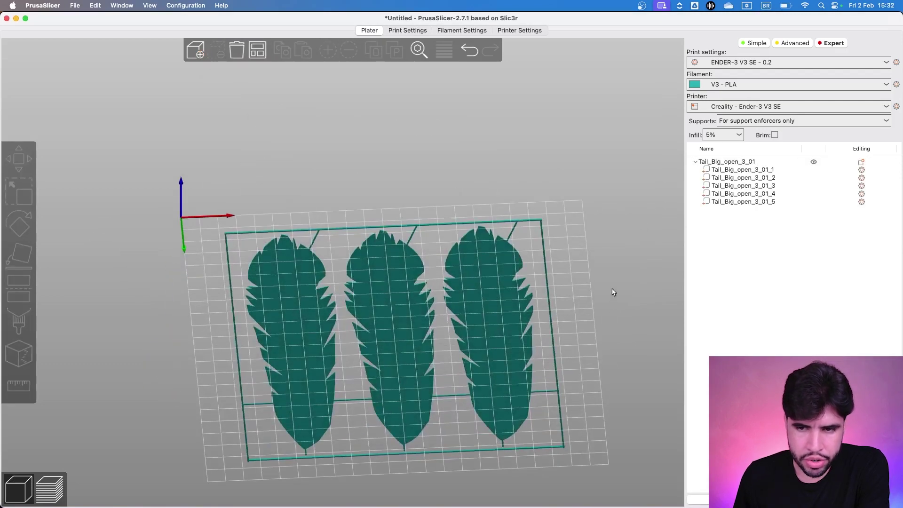
{"action": "left_click", "coordinate": [533, 258]}
{"action": "key", "text": "1"}
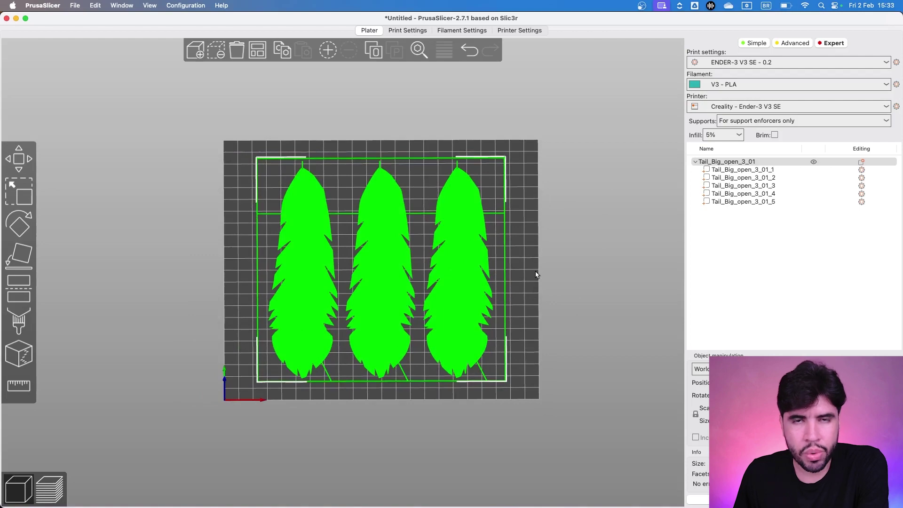
{"action": "left_click_drag", "start_coordinate": [530, 298], "coordinate": [526, 295]}
{"action": "left_click", "coordinate": [526, 295]}
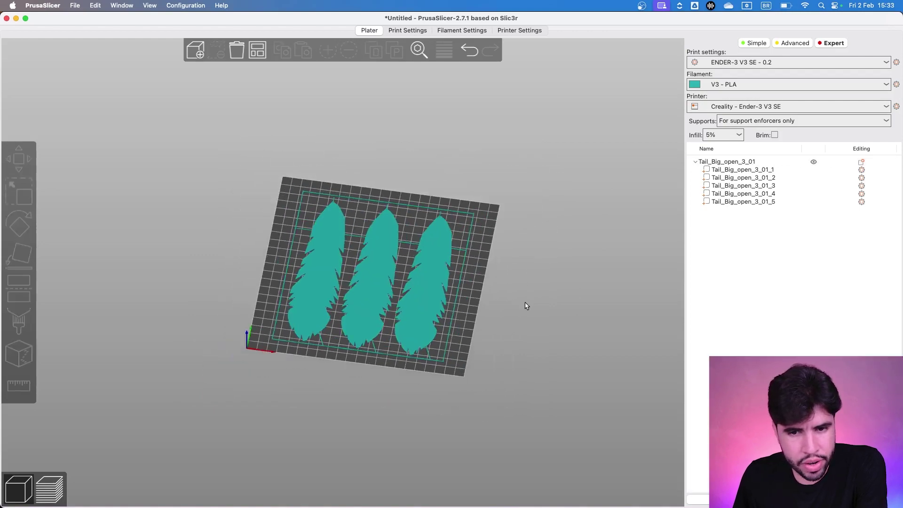
{"action": "scroll", "coordinate": [525, 306], "scroll_direction": "up", "scroll_amount": 10}
{"action": "scroll", "coordinate": [588, 325], "scroll_direction": "down", "scroll_amount": 5}
{"action": "left_click_drag", "start_coordinate": [678, 360], "coordinate": [611, 311]}
{"action": "right_click_drag", "start_coordinate": [611, 312], "coordinate": [606, 301]}
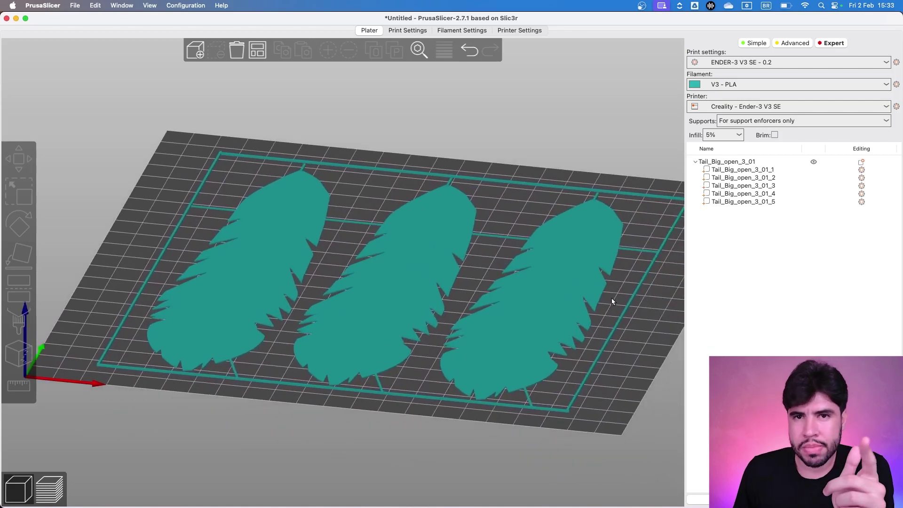
- Set the printer's number of extruders to 3
{"action": "left_click", "coordinate": [521, 32]}
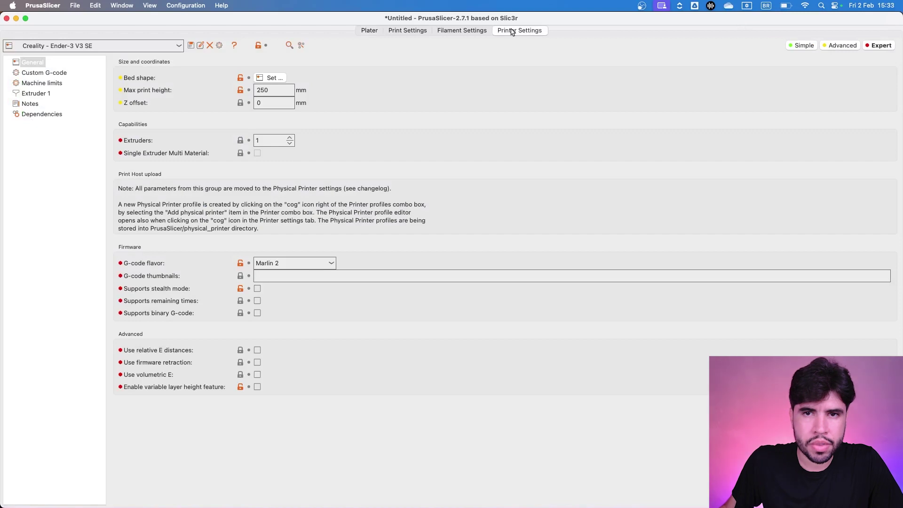
{"action": "left_click", "coordinate": [44, 95]}
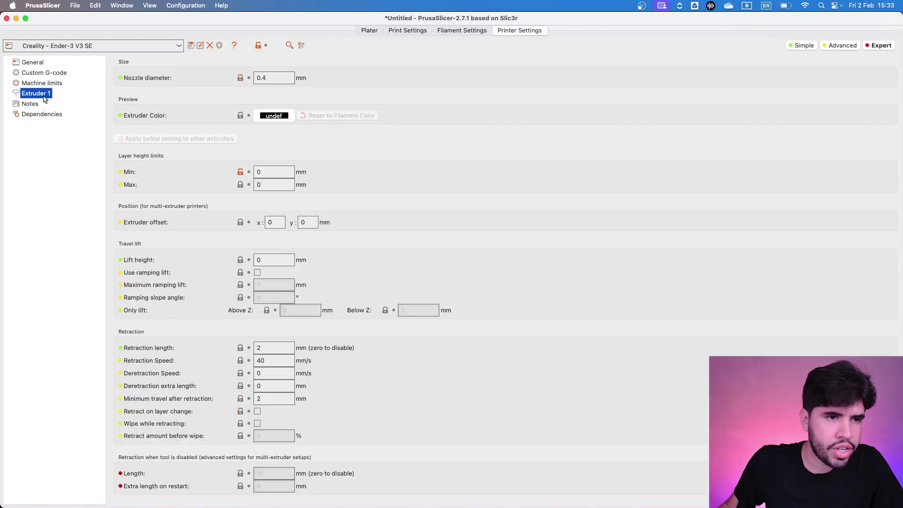
{"action": "left_click", "coordinate": [33, 64]}
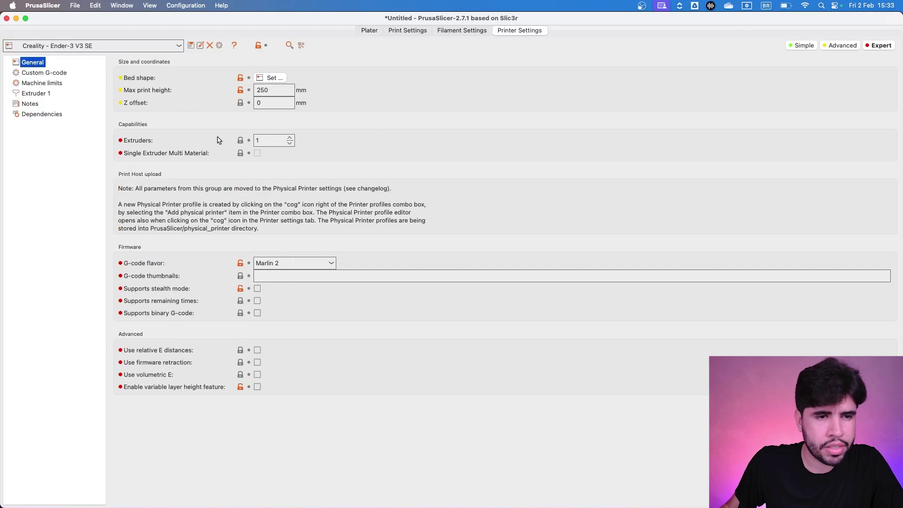
{"action": "left_click", "coordinate": [289, 138]}
{"action": "left_click", "coordinate": [290, 138]}
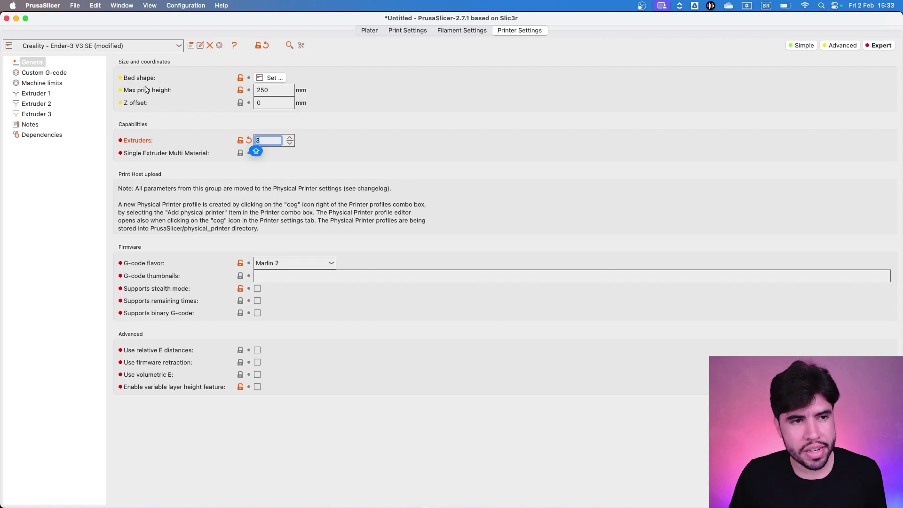
- Enter "{if layer_num >= 0}M600{endif} ;" as the printer's tool change G-code
{"action": "left_click", "coordinate": [55, 73]}
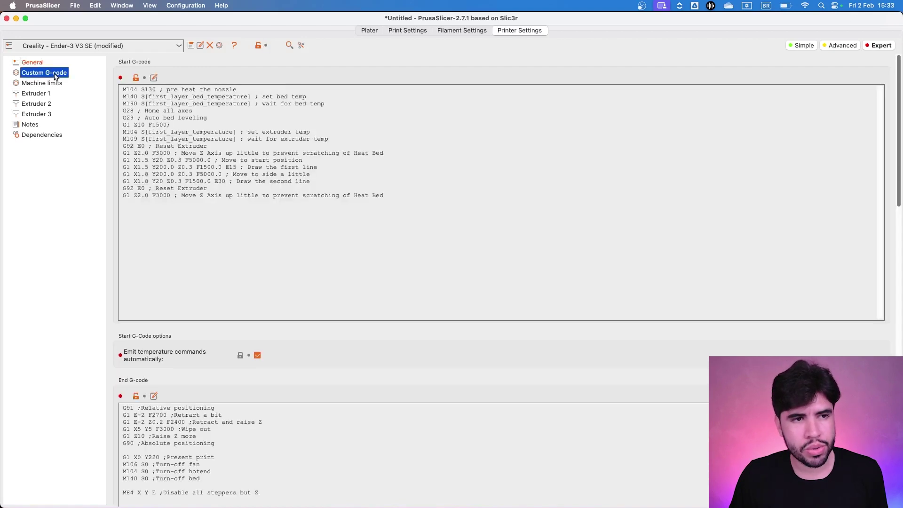
{"action": "scroll", "coordinate": [106, 334], "scroll_direction": "down", "scroll_amount": 10}
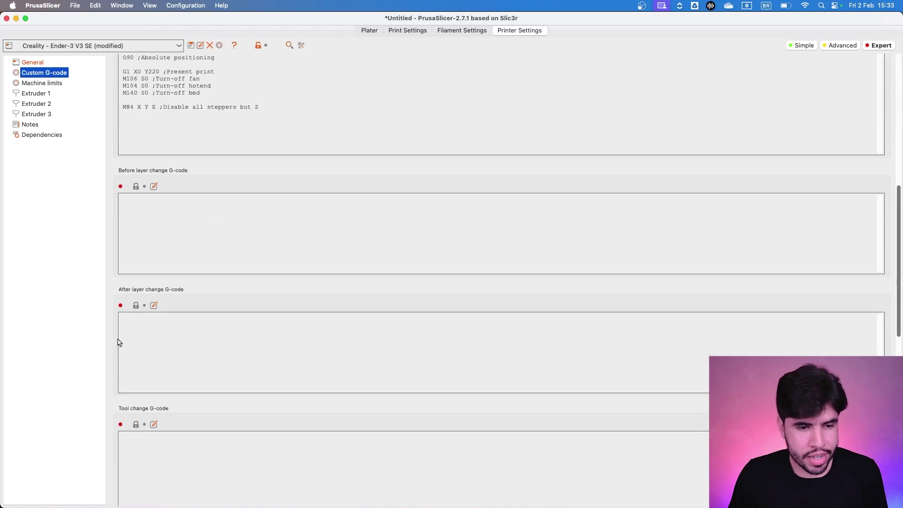
{"action": "scroll", "coordinate": [112, 294], "scroll_direction": "down", "scroll_amount": 8}
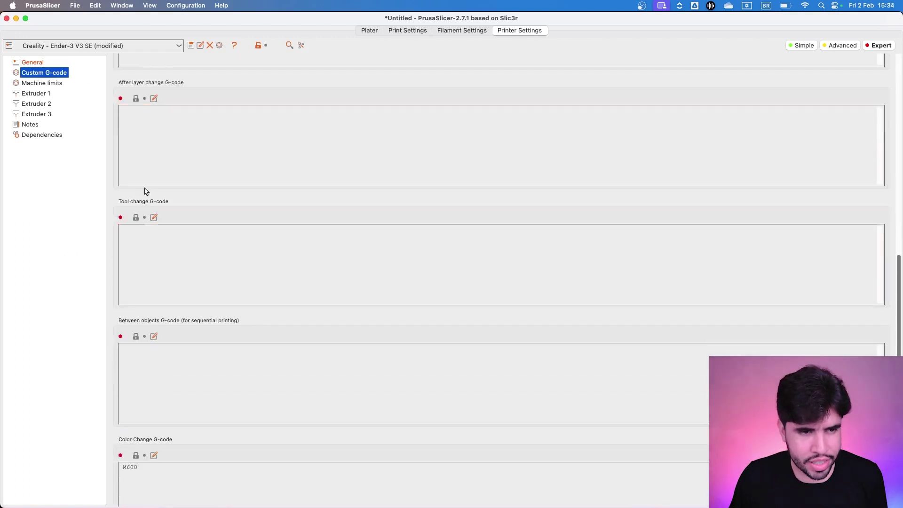
{"action": "left_click", "coordinate": [199, 230]}
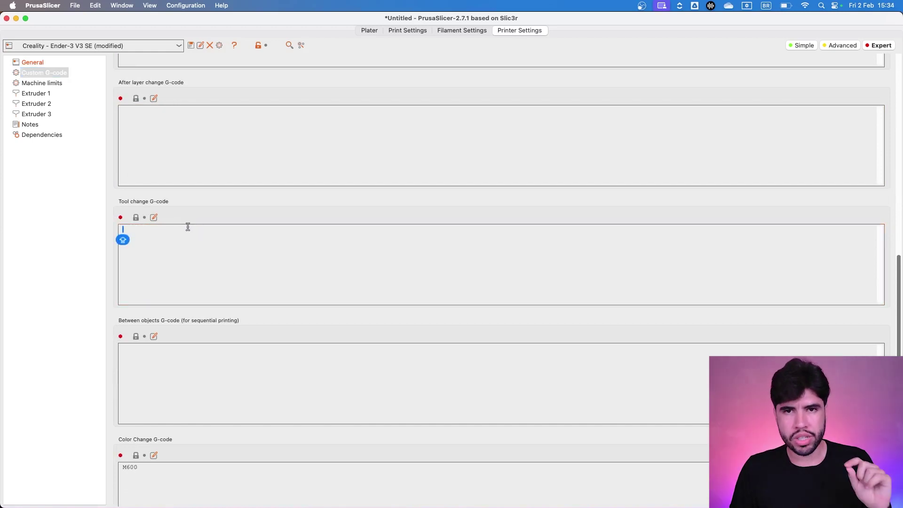
{"action": "type", "text": "{if layer_num >= 0}M600{endif} ;"}
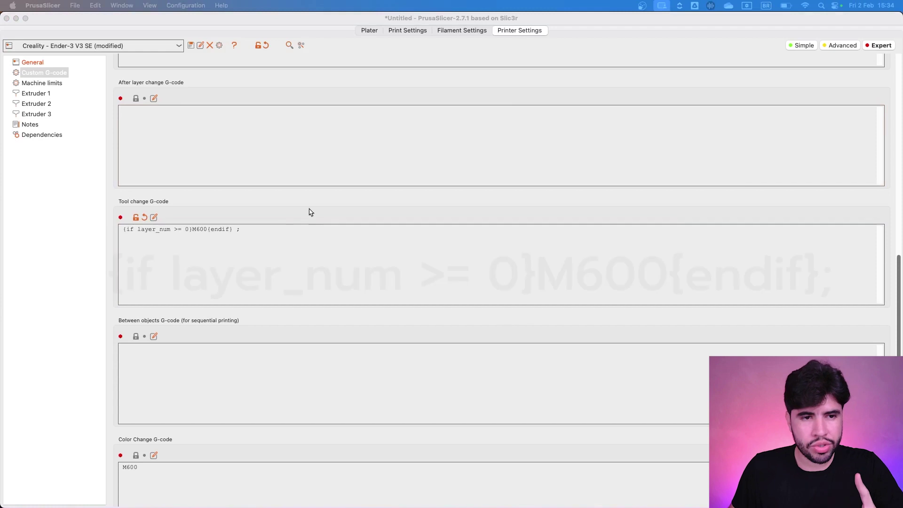
- Examine the tool change G-code line and the M600 command within it
{"action": "left_click_drag", "start_coordinate": [247, 230], "coordinate": [118, 230]}
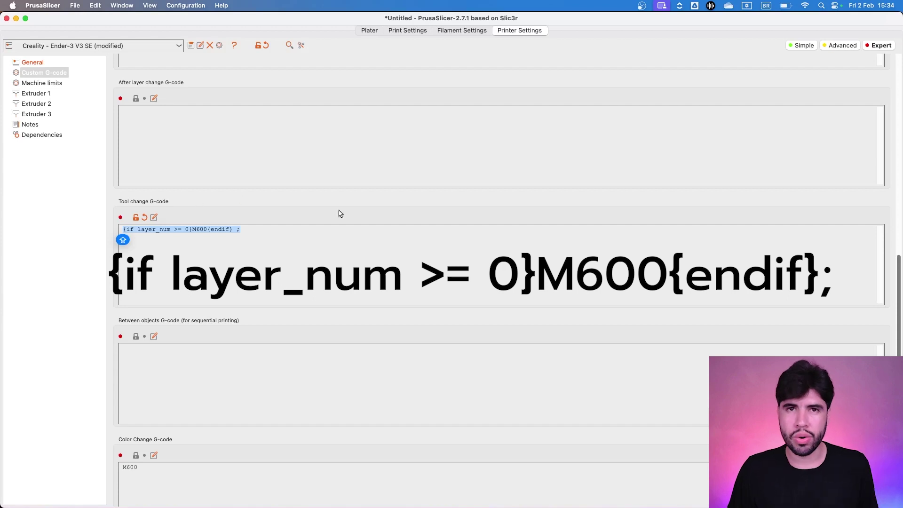
{"action": "key", "text": "Right"}
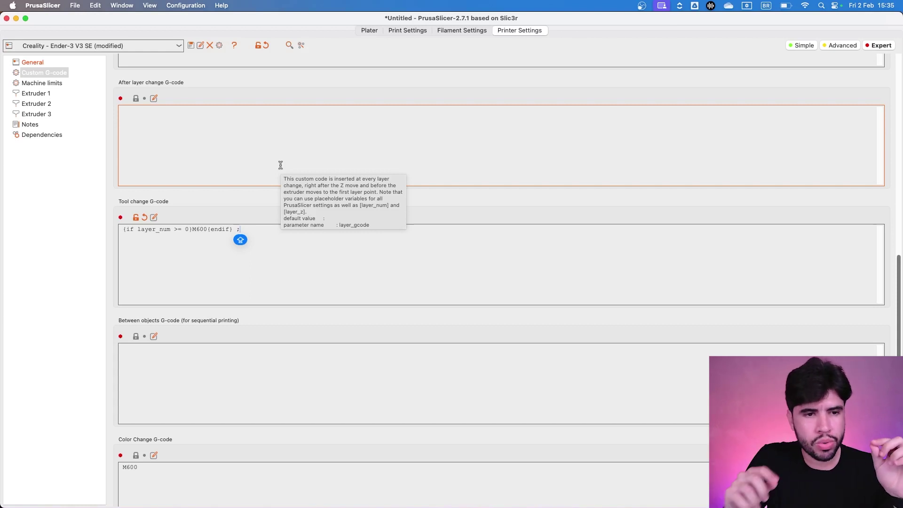
{"action": "left_click_drag", "start_coordinate": [242, 229], "coordinate": [118, 234]}
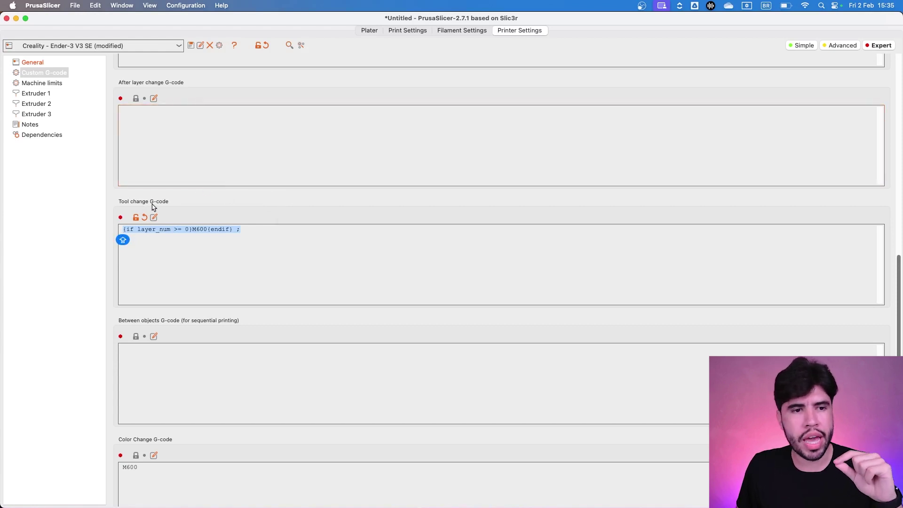
{"action": "left_click", "coordinate": [206, 228]}
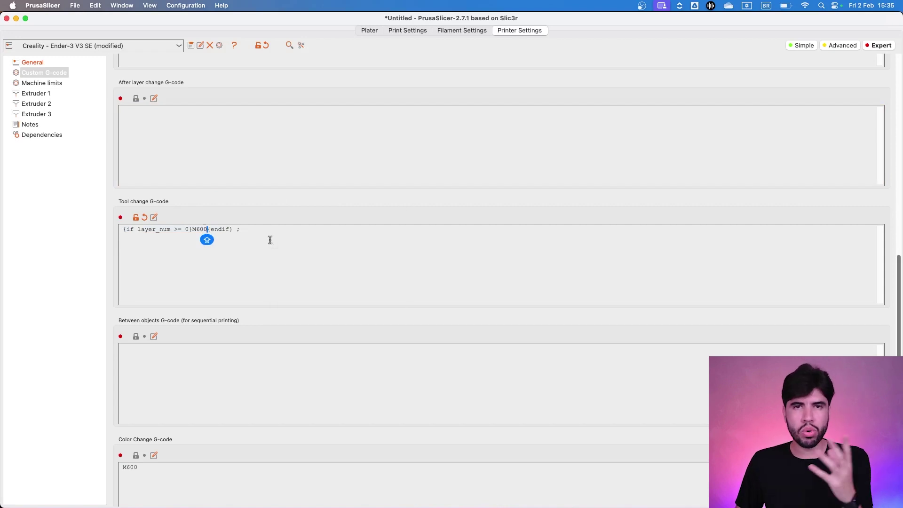
{"action": "left_click", "coordinate": [243, 229]}
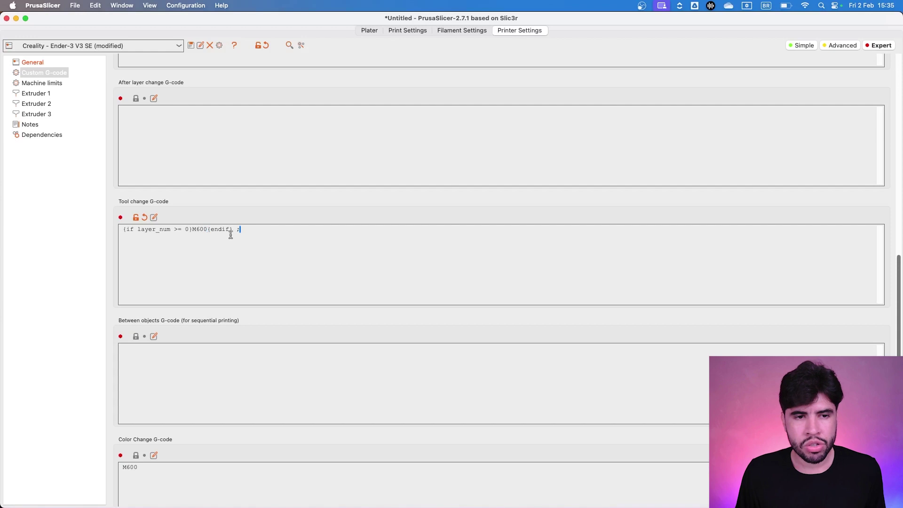
{"action": "left_click_drag", "start_coordinate": [207, 229], "coordinate": [192, 232]}
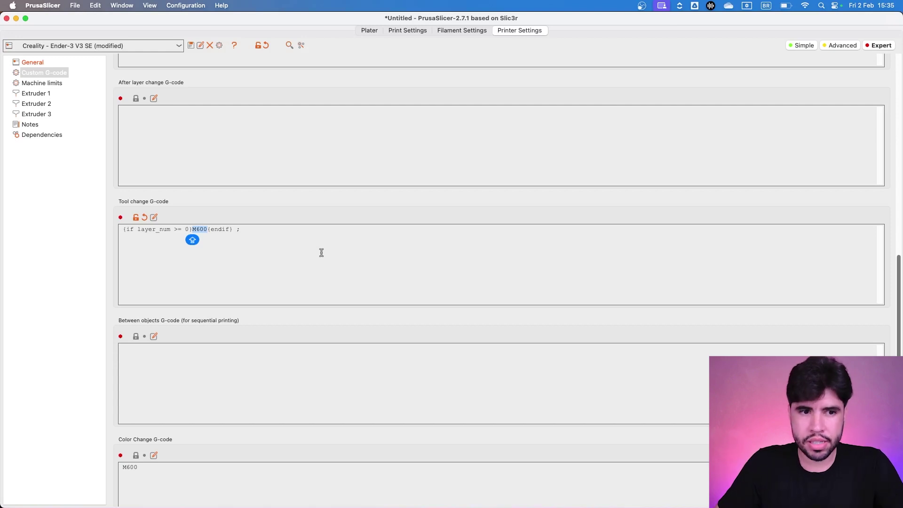
{"action": "left_click", "coordinate": [297, 215]}
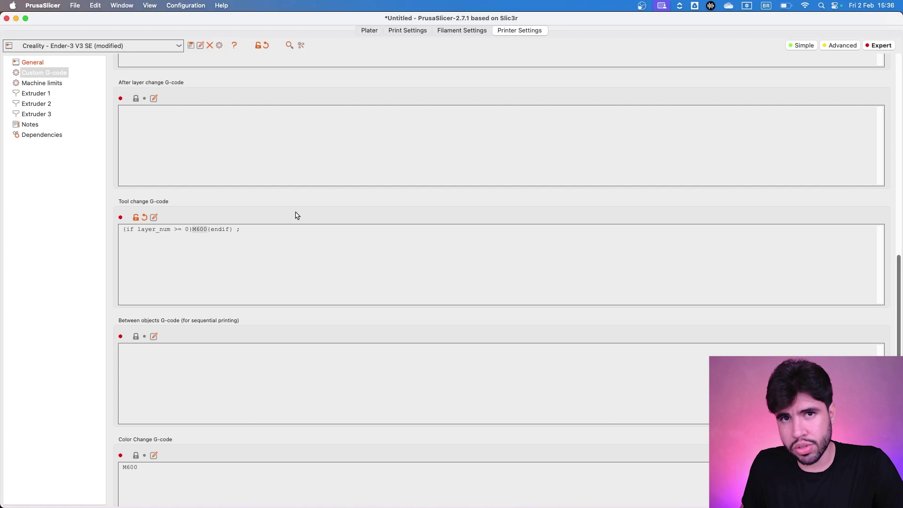
{"action": "left_click", "coordinate": [211, 229]}
{"action": "left_click", "coordinate": [209, 230]}
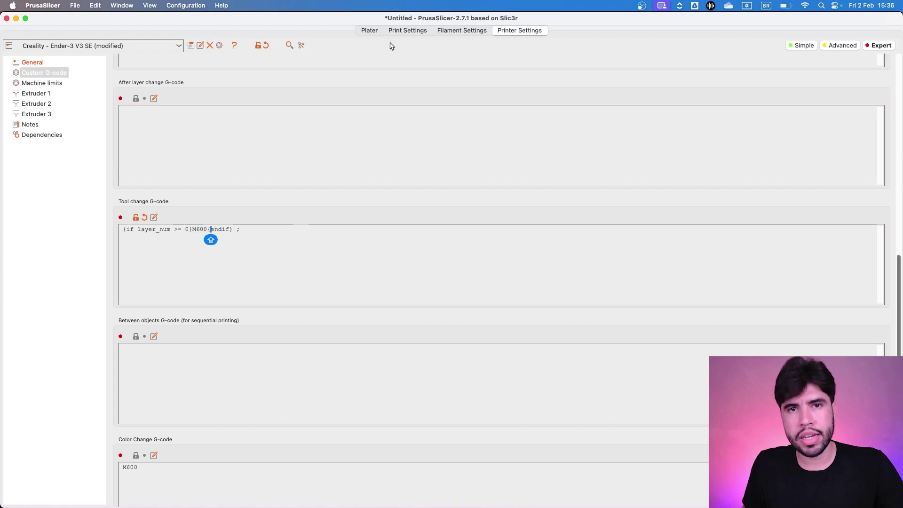
- Return to the plate and set the first filament's color to dark blue
{"action": "left_click", "coordinate": [369, 30]}
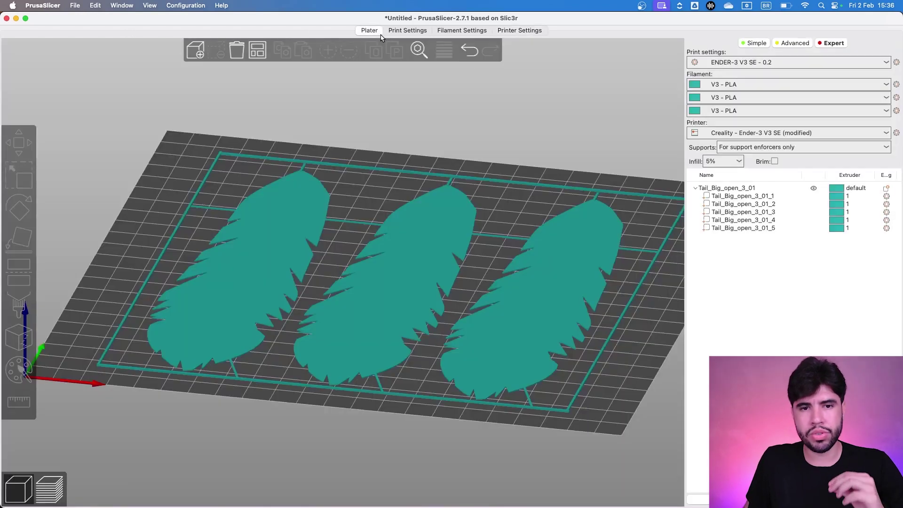
{"action": "left_click", "coordinate": [698, 85]}
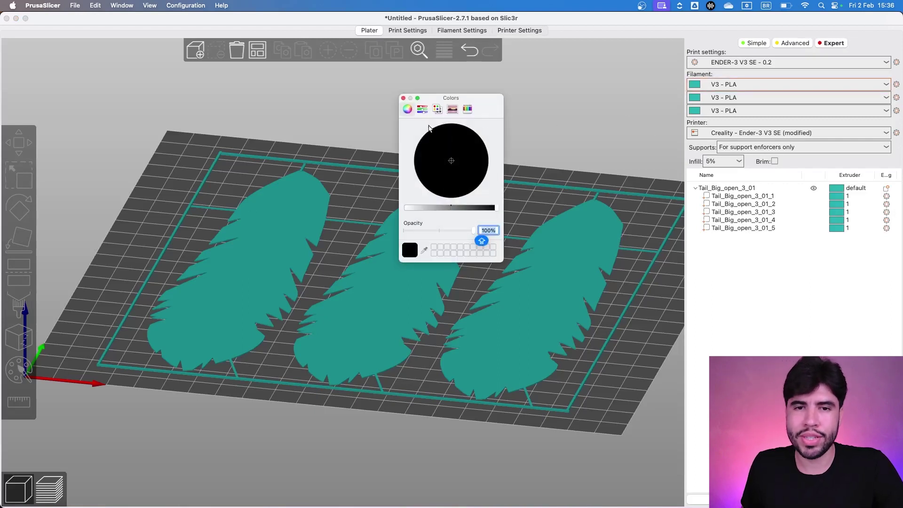
{"action": "left_click_drag", "start_coordinate": [467, 208], "coordinate": [436, 209]}
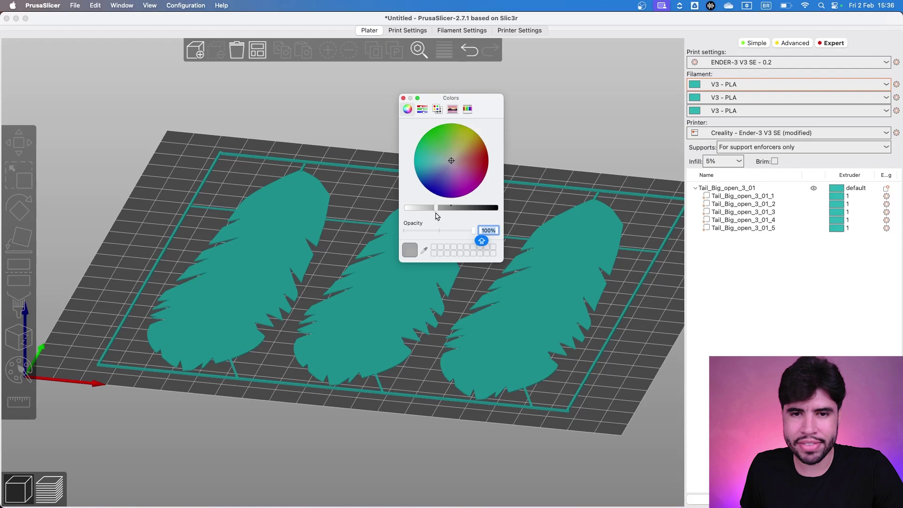
{"action": "left_click_drag", "start_coordinate": [453, 157], "coordinate": [435, 186]}
{"action": "left_click", "coordinate": [403, 98]}
- Set the second filament's color to white and the third filament's color to yellow
{"action": "left_click", "coordinate": [695, 98]}
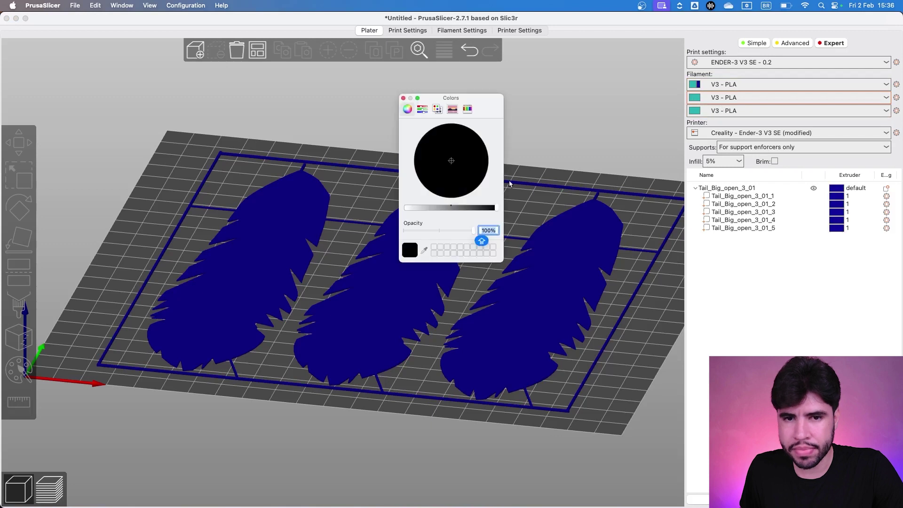
{"action": "left_click_drag", "start_coordinate": [432, 208], "coordinate": [407, 208]}
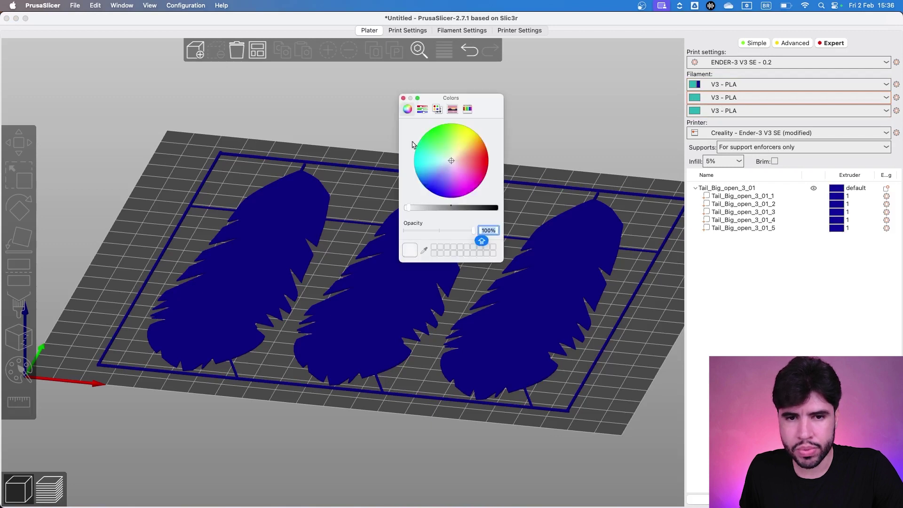
{"action": "left_click", "coordinate": [403, 98]}
{"action": "left_click", "coordinate": [694, 111]}
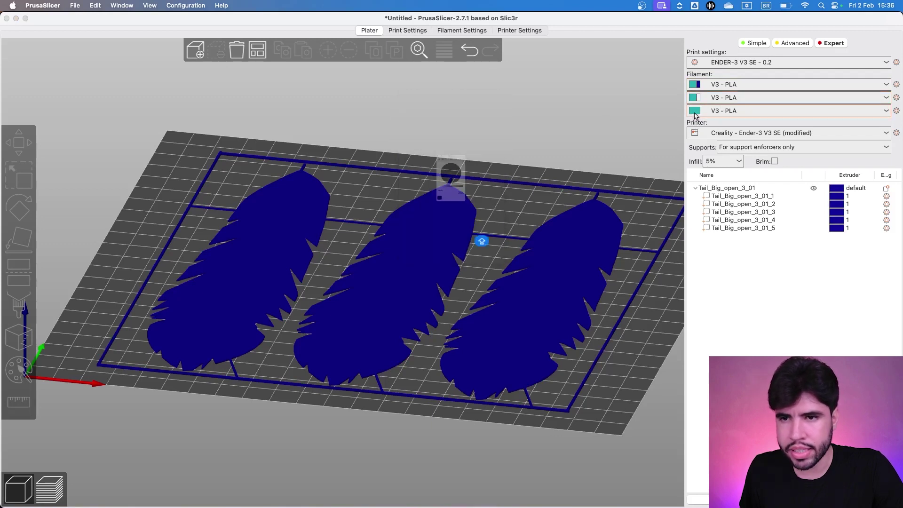
{"action": "left_click_drag", "start_coordinate": [446, 210], "coordinate": [419, 207]}
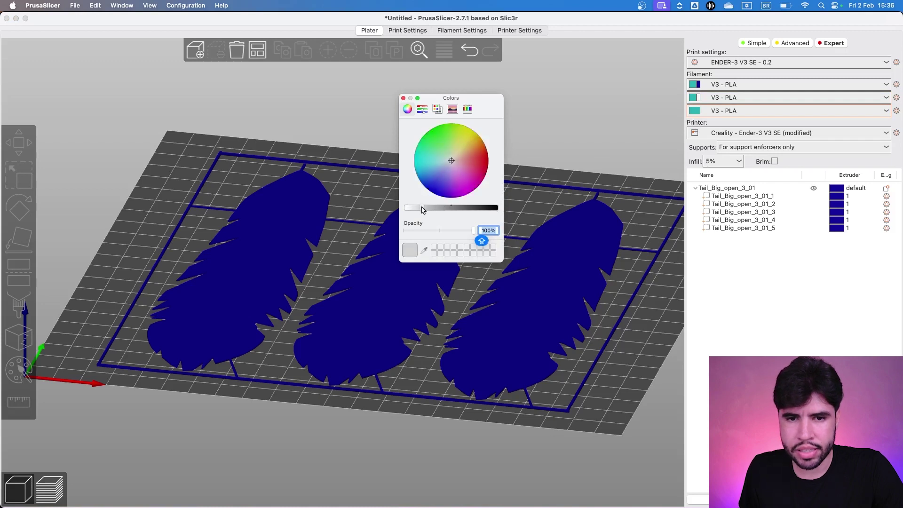
{"action": "left_click", "coordinate": [467, 134]}
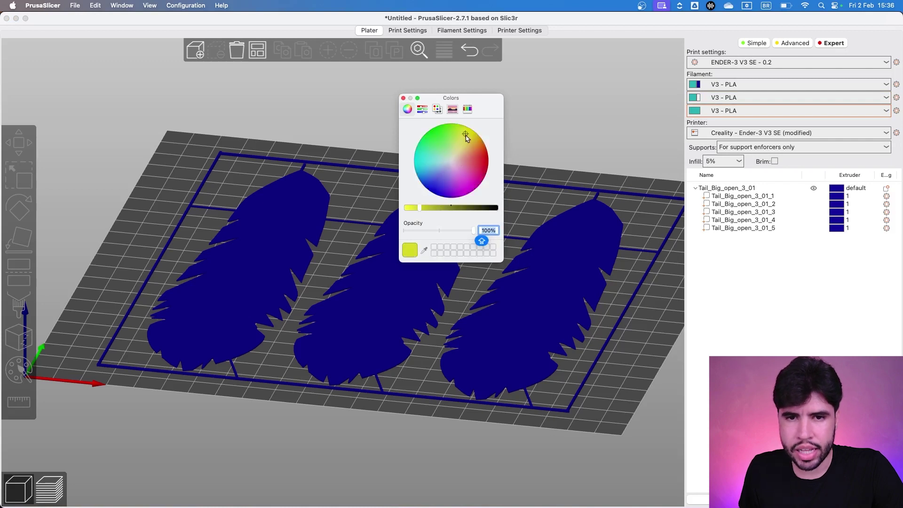
{"action": "left_click", "coordinate": [403, 97]}
- Try extruder 2 on the feather body part Tail_Big_open_3_01_2 and return it to extruder 1
{"action": "left_click", "coordinate": [833, 196]}
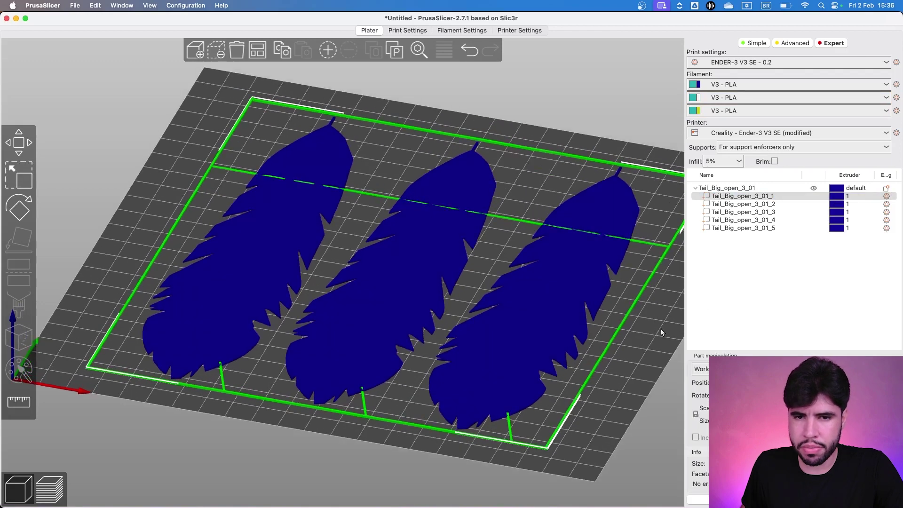
{"action": "left_click", "coordinate": [653, 315]}
{"action": "scroll", "coordinate": [652, 329], "scroll_direction": "up", "scroll_amount": 5}
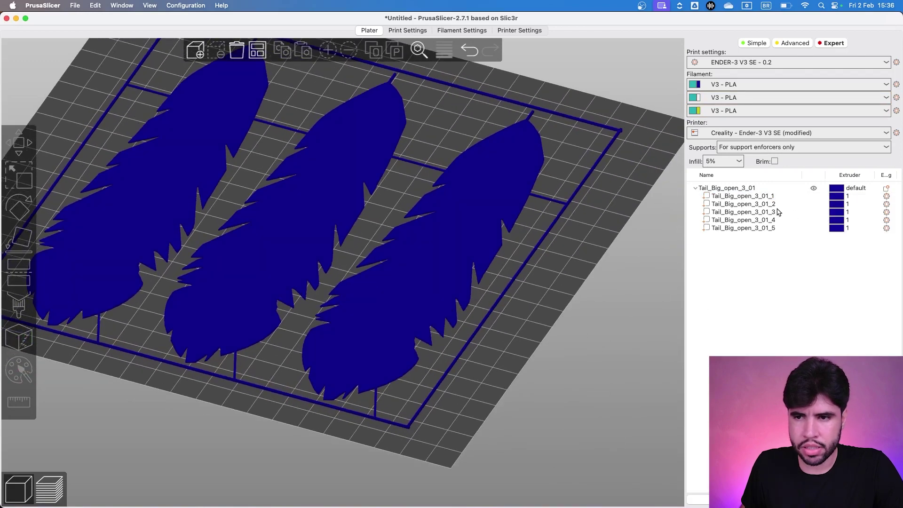
{"action": "left_click", "coordinate": [779, 205]}
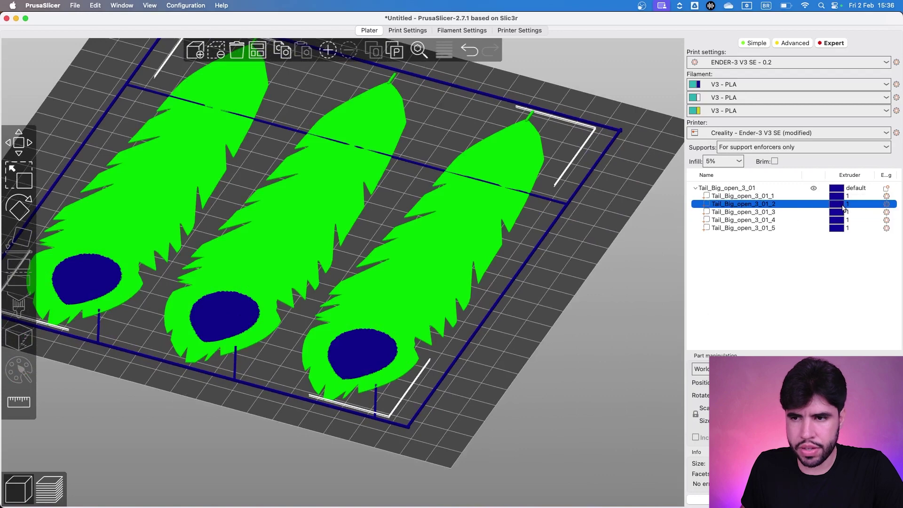
{"action": "left_click", "coordinate": [838, 207]}
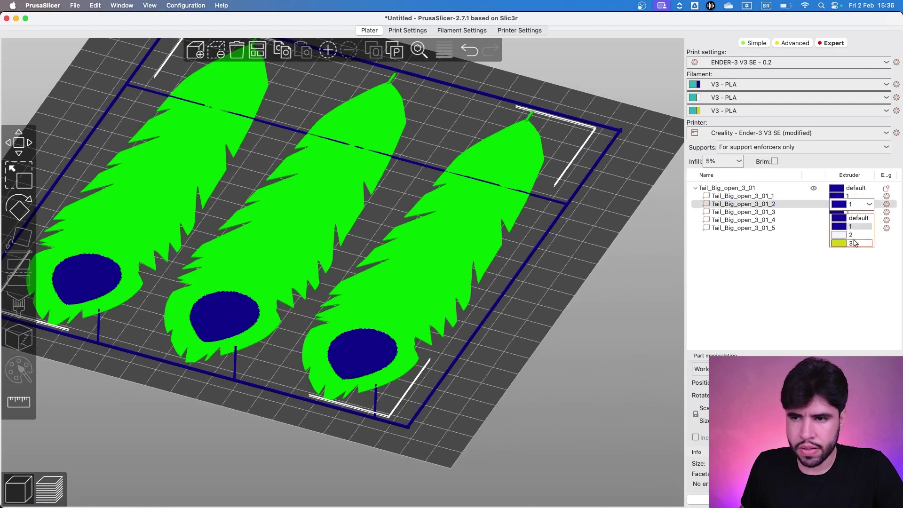
{"action": "left_click", "coordinate": [831, 245]}
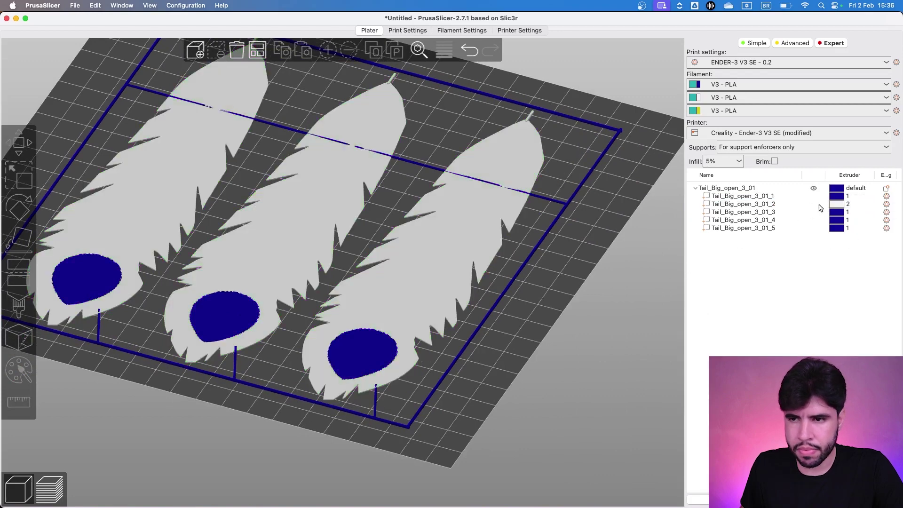
{"action": "left_click", "coordinate": [837, 206]}
{"action": "left_click", "coordinate": [837, 205]}
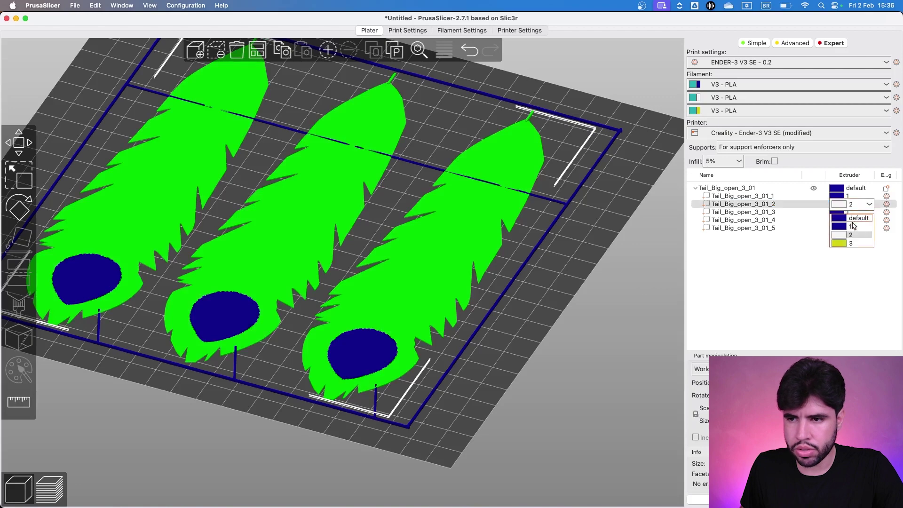
{"action": "left_click", "coordinate": [847, 214]}
- Assign extruder 2 to Tail_Big_open_3_01_3, the outer ring of the feather eyes
{"action": "left_click", "coordinate": [846, 214]}
{"action": "left_click", "coordinate": [837, 216]}
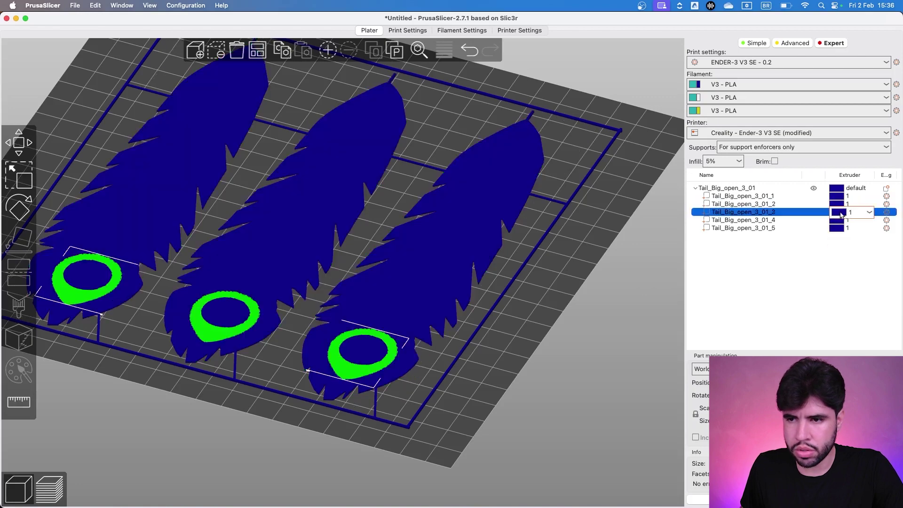
{"action": "left_click", "coordinate": [839, 216]}
{"action": "left_click", "coordinate": [848, 242]}
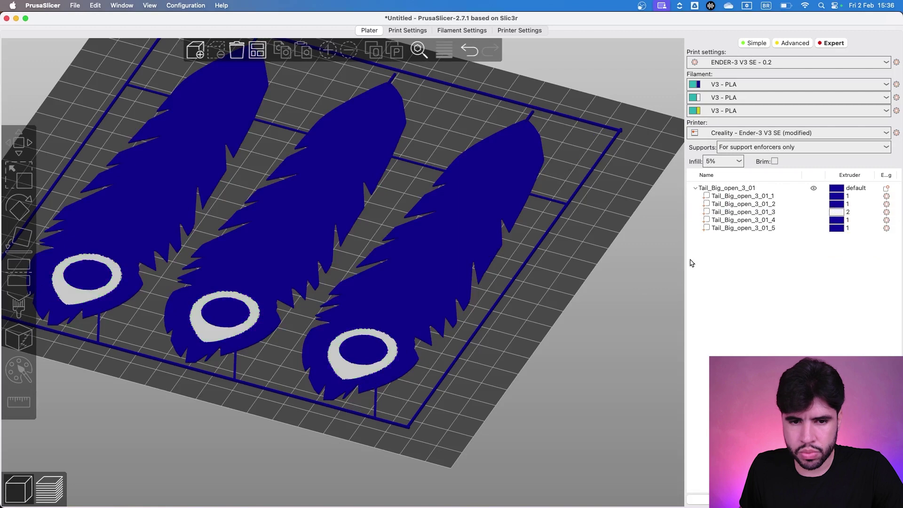
- Assign extruder 3 to Tail_Big_open_3_01_4, the inner ring of the feather eyes
{"action": "left_click", "coordinate": [837, 222]}
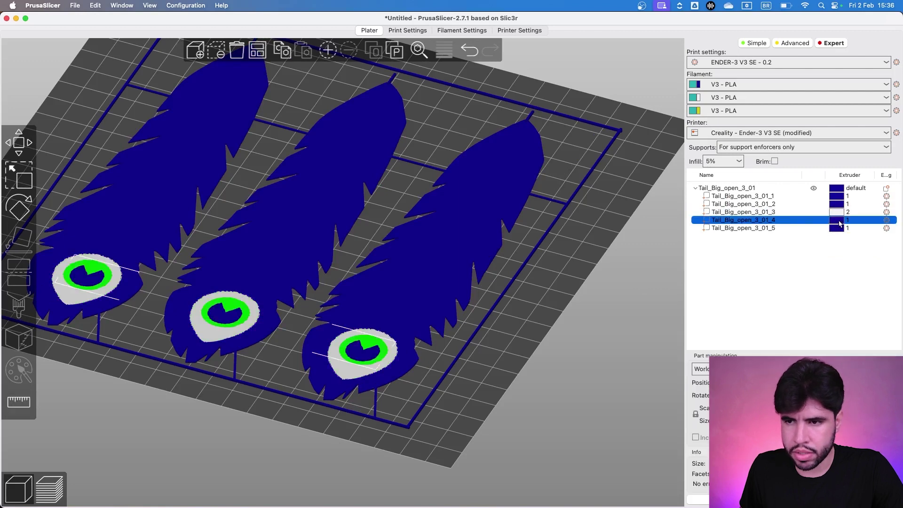
{"action": "left_click", "coordinate": [840, 223]}
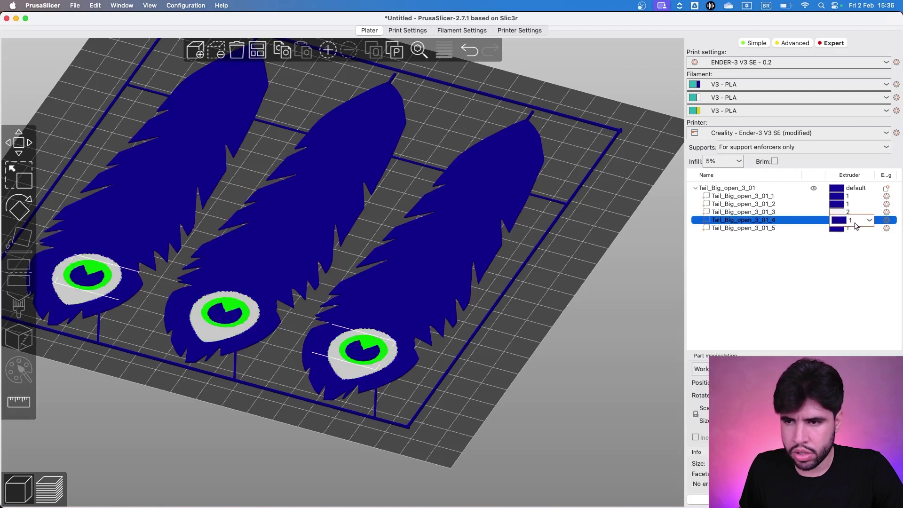
{"action": "left_click", "coordinate": [853, 225]}
{"action": "left_click", "coordinate": [857, 260]}
{"action": "left_click", "coordinate": [625, 298]}
{"action": "scroll", "coordinate": [601, 304], "scroll_direction": "down", "scroll_amount": 5}
{"action": "left_click_drag", "start_coordinate": [601, 305], "coordinate": [507, 310]}
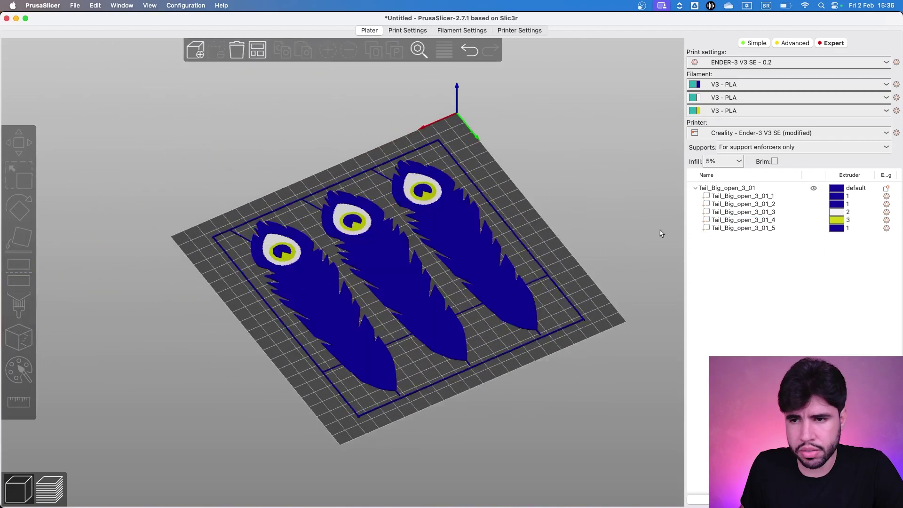
- Try extruder 2 on Tail_Big_open_3_01_5, the center of the feather eyes
{"action": "left_click", "coordinate": [839, 232]}
{"action": "left_click", "coordinate": [842, 230]}
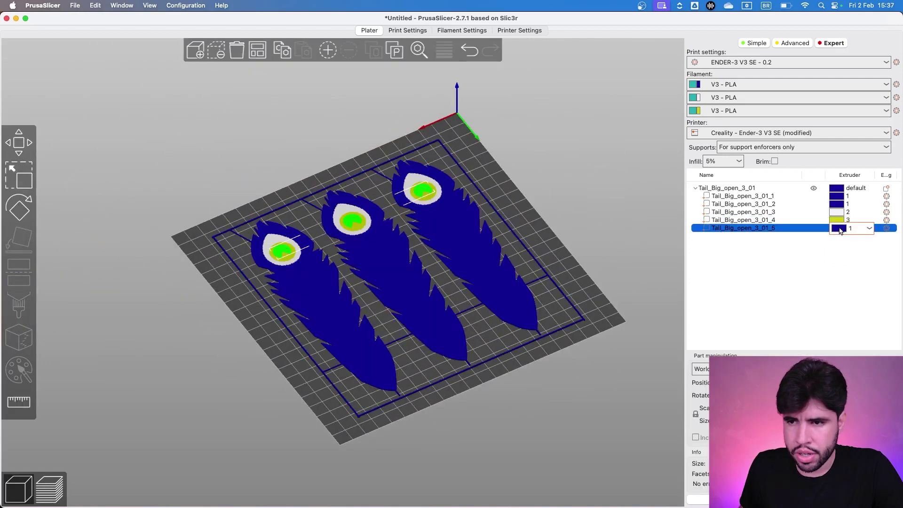
{"action": "left_click", "coordinate": [851, 258]}
{"action": "left_click", "coordinate": [626, 267]}
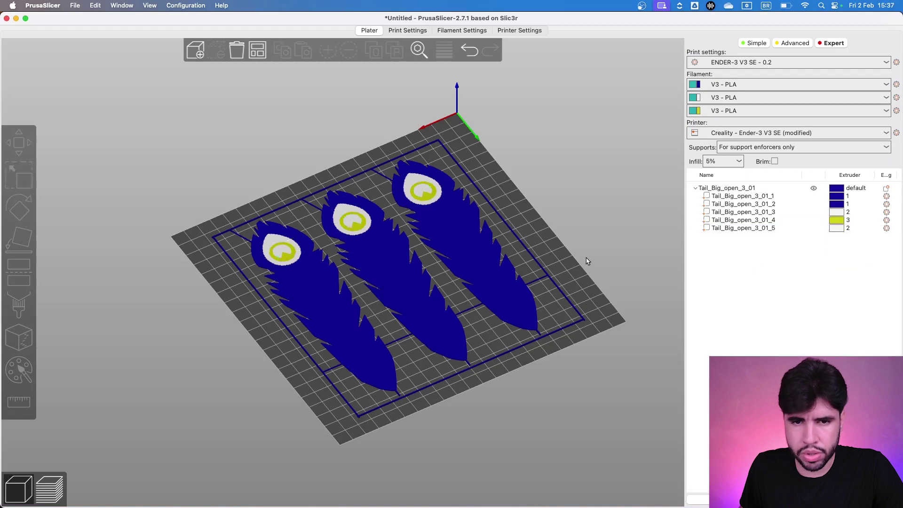
{"action": "scroll", "coordinate": [585, 259], "scroll_direction": "up", "scroll_amount": 3}
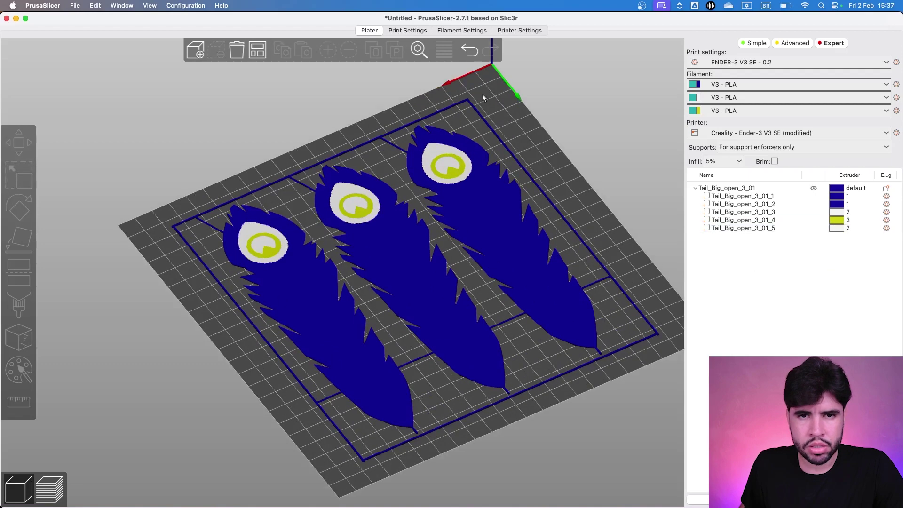
- Increase the printer's number of extruders to 4 and return to the plate
{"action": "left_click", "coordinate": [530, 33]}
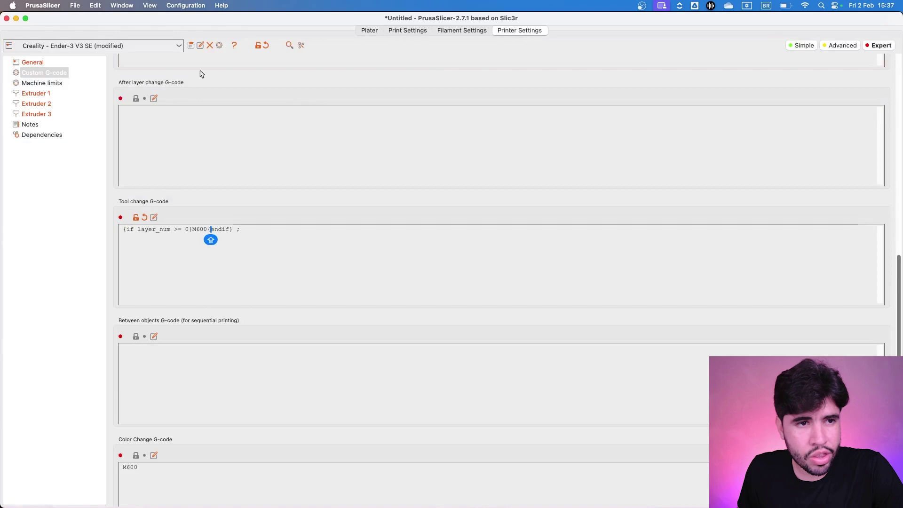
{"action": "left_click", "coordinate": [27, 62]}
{"action": "left_click", "coordinate": [289, 137]}
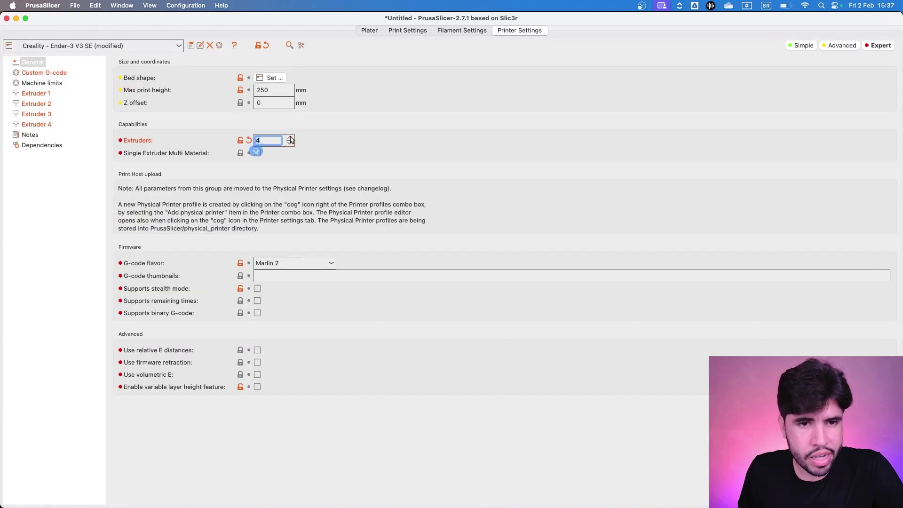
{"action": "left_click", "coordinate": [369, 30]}
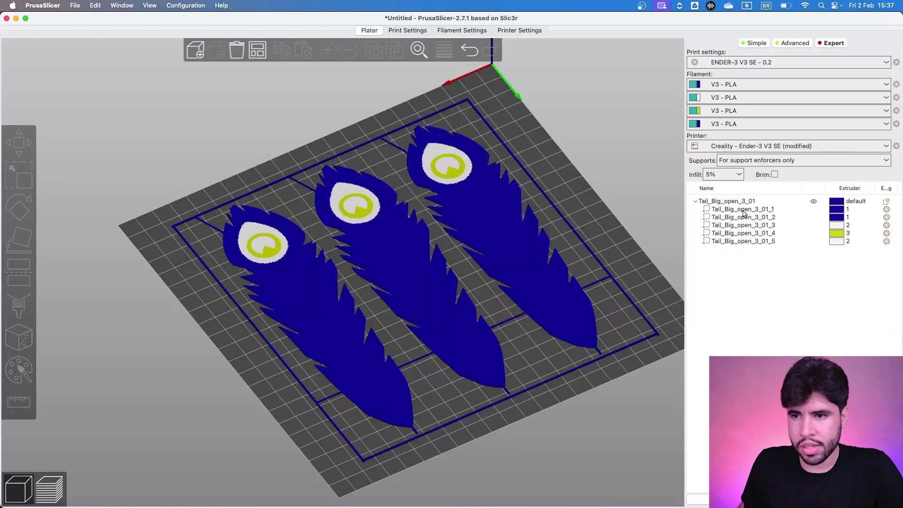
- Set the fourth filament's color to green
{"action": "left_click", "coordinate": [843, 241]}
{"action": "left_click", "coordinate": [844, 241]}
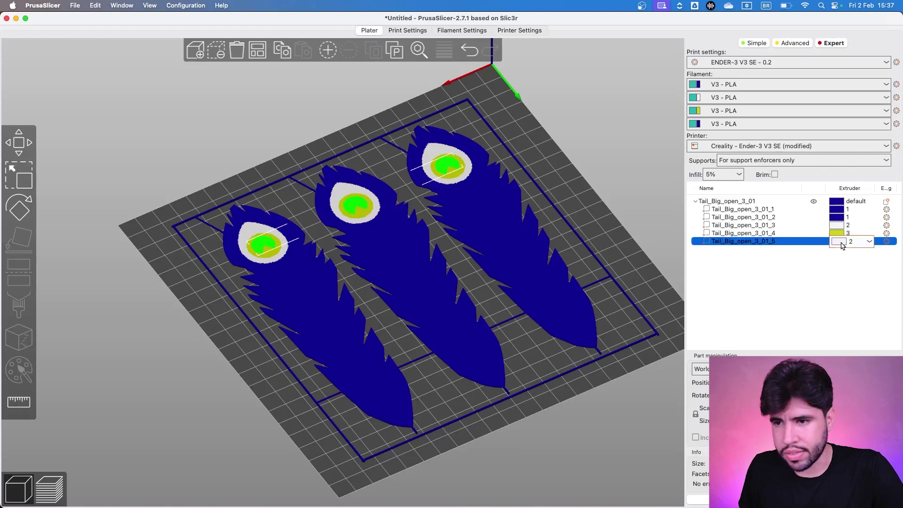
{"action": "left_click", "coordinate": [842, 245]}
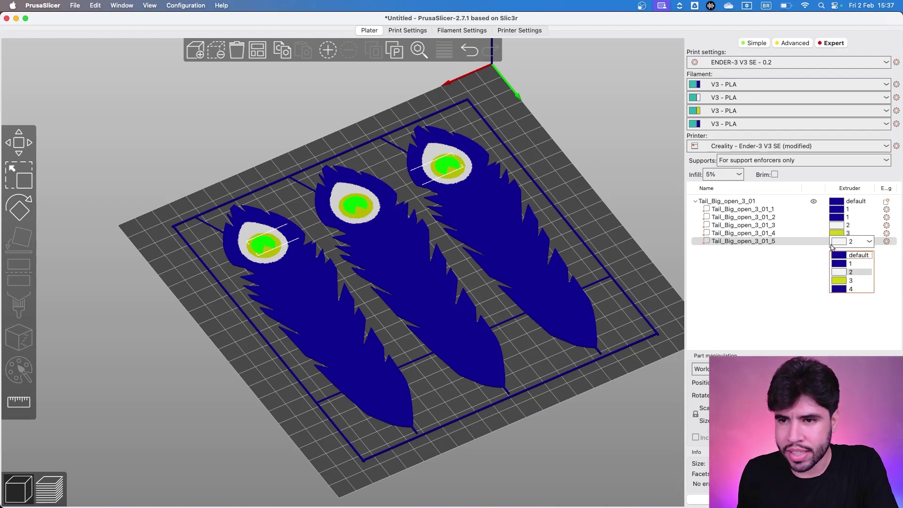
{"action": "left_click", "coordinate": [862, 288]}
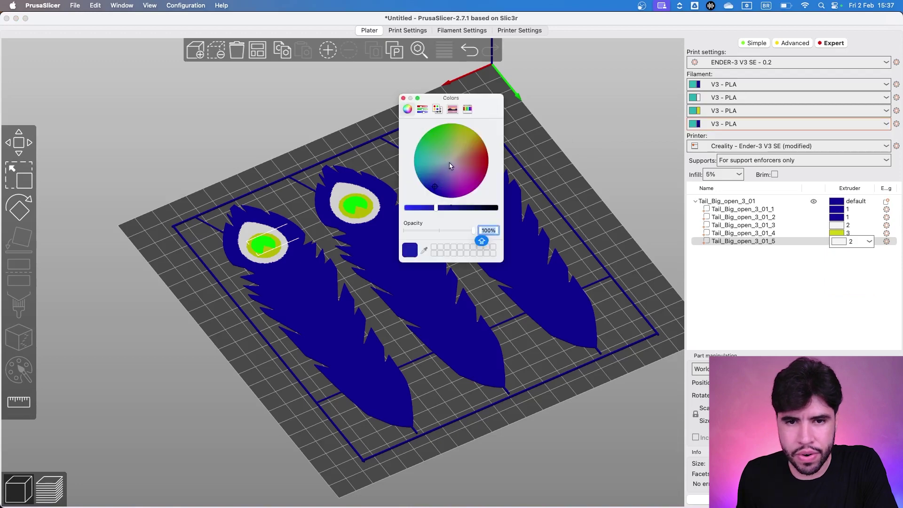
{"action": "left_click", "coordinate": [435, 134]}
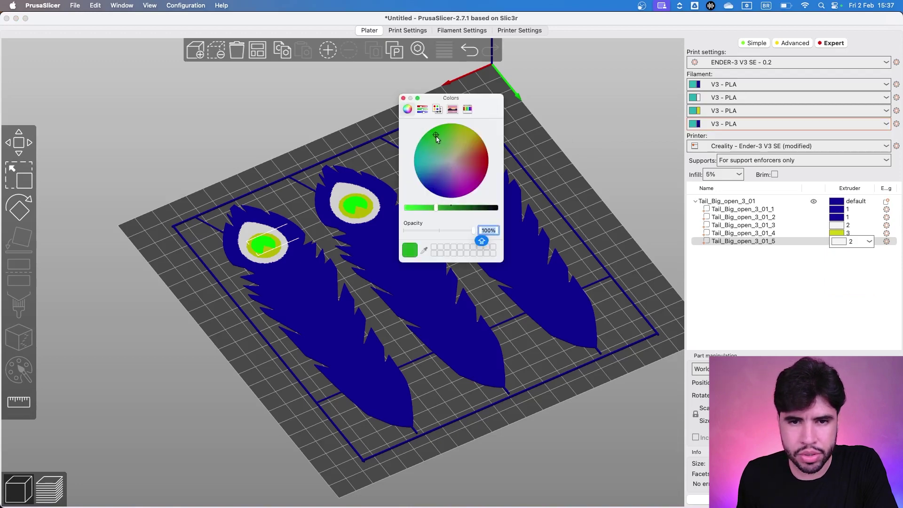
{"action": "left_click", "coordinate": [430, 208]}
{"action": "left_click", "coordinate": [403, 98]}
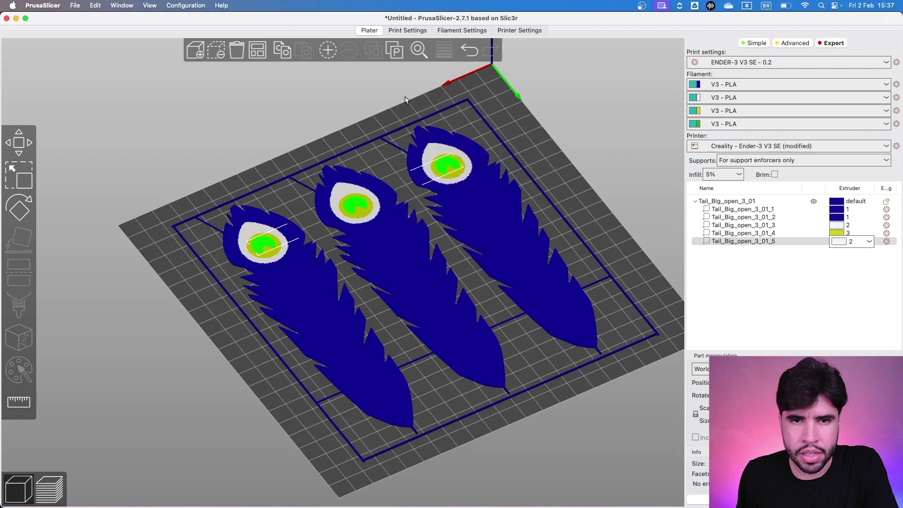
- Assign extruder 4 to Tail_Big_open_3_01_5, the center of the feather eyes
{"action": "left_click", "coordinate": [839, 242]}
{"action": "left_click", "coordinate": [850, 289]}
{"action": "left_click", "coordinate": [664, 278]}
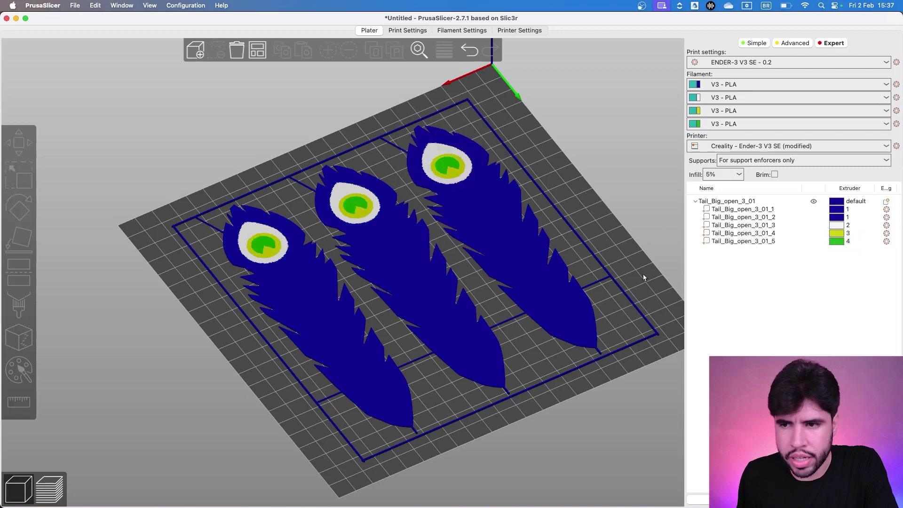
{"action": "left_click_drag", "start_coordinate": [606, 241], "coordinate": [580, 292]}
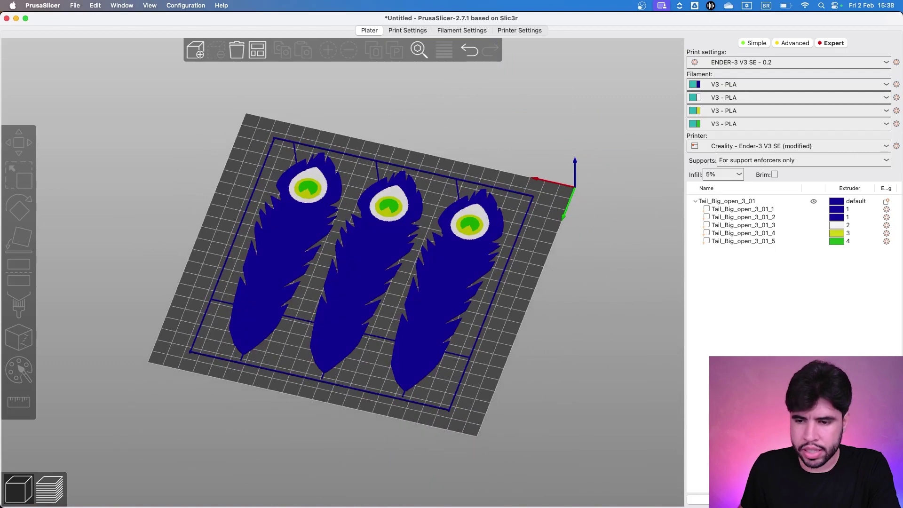
- Slice the plate and step the layer preview down to 0.60 mm and back up to the 0.80 mm layer
{"action": "key", "text": "super+r"}
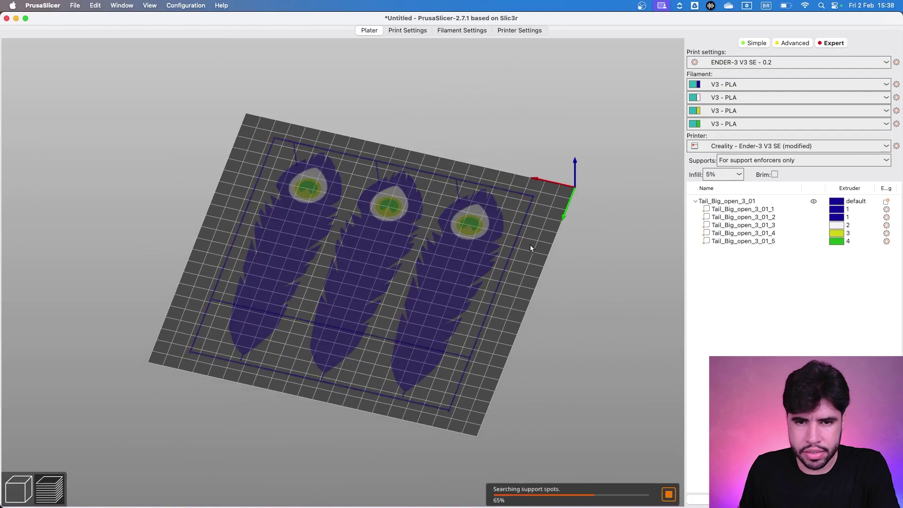
{"action": "scroll", "coordinate": [521, 253], "scroll_direction": "up", "scroll_amount": 6}
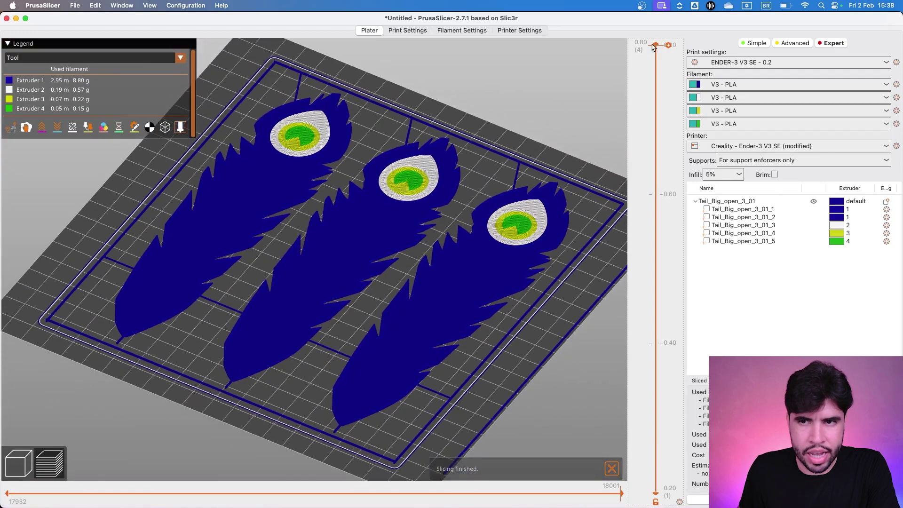
{"action": "left_click_drag", "start_coordinate": [656, 44], "coordinate": [691, 182]}
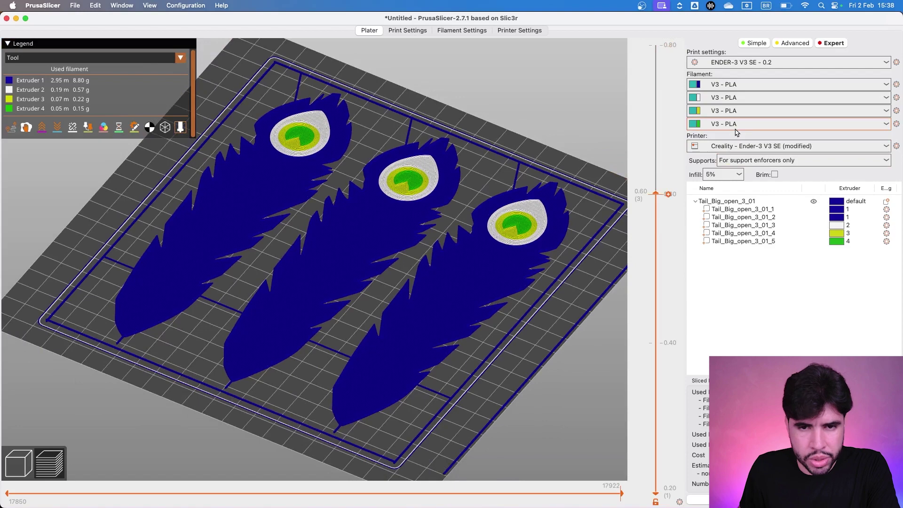
{"action": "left_click_drag", "start_coordinate": [656, 194], "coordinate": [648, 5]}
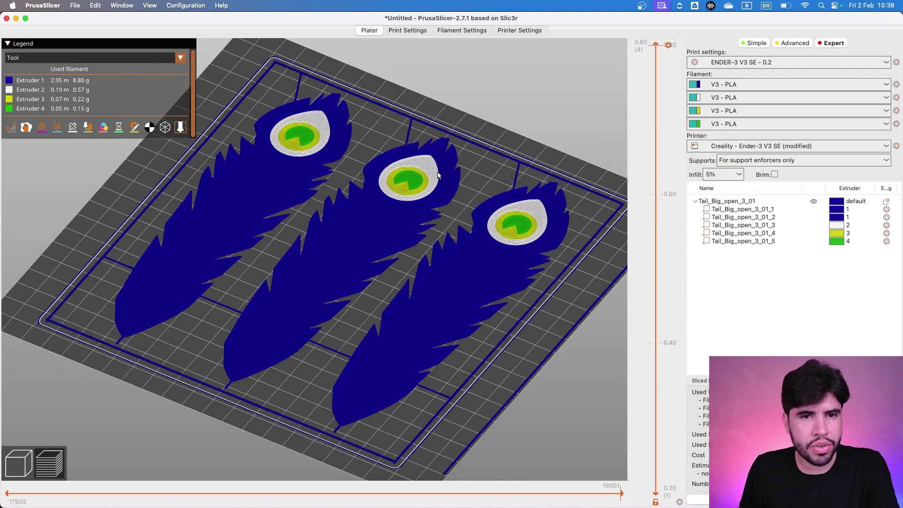
- Examine the sliced feather eyes up close, rewind the top layer's toolpath and lower the layer preview to 0.40 mm
{"action": "key", "text": "1"}
{"action": "scroll", "coordinate": [397, 192], "scroll_direction": "up", "scroll_amount": 10}
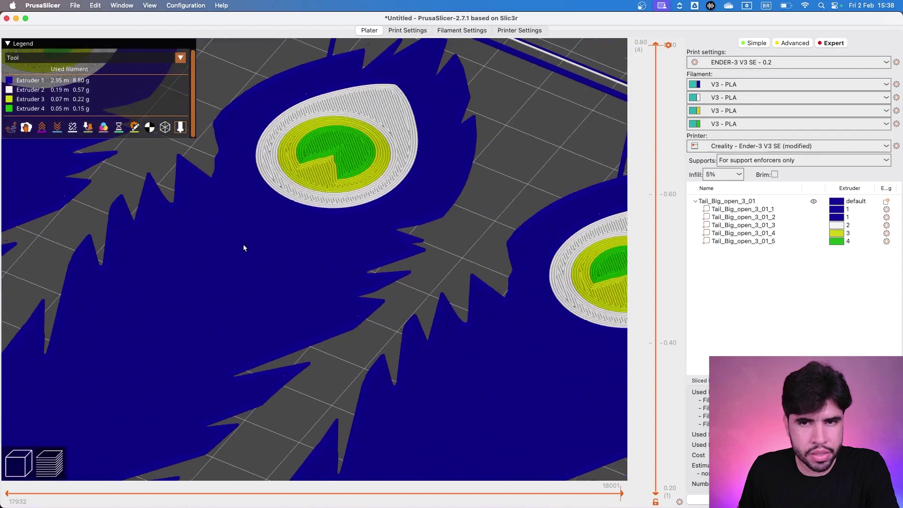
{"action": "left_click_drag", "start_coordinate": [244, 248], "coordinate": [413, 233]}
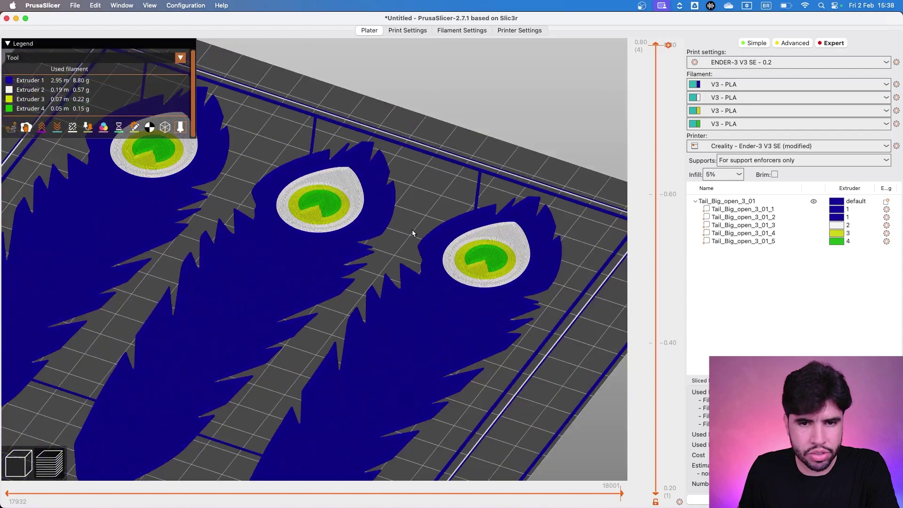
{"action": "scroll", "coordinate": [412, 233], "scroll_direction": "down", "scroll_amount": 10}
{"action": "left_click_drag", "start_coordinate": [621, 494], "coordinate": [9, 494]}
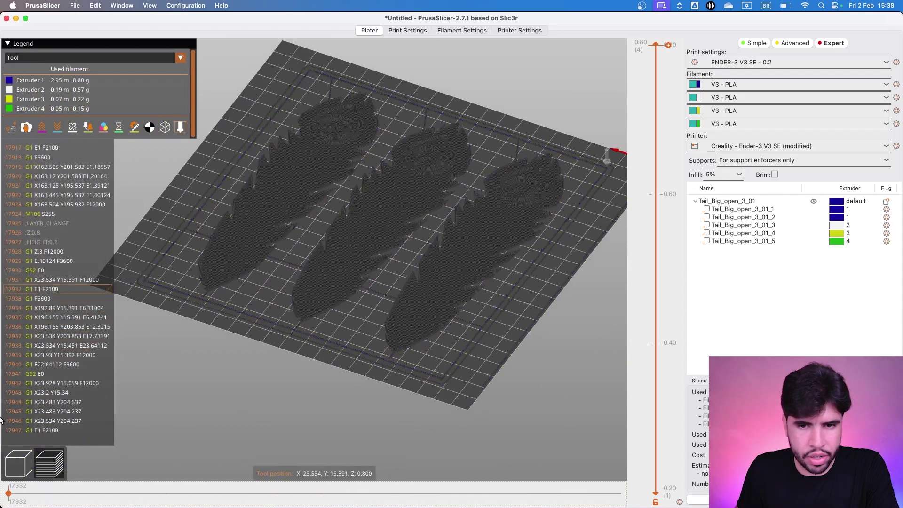
{"action": "left_click_drag", "start_coordinate": [656, 45], "coordinate": [655, 382]}
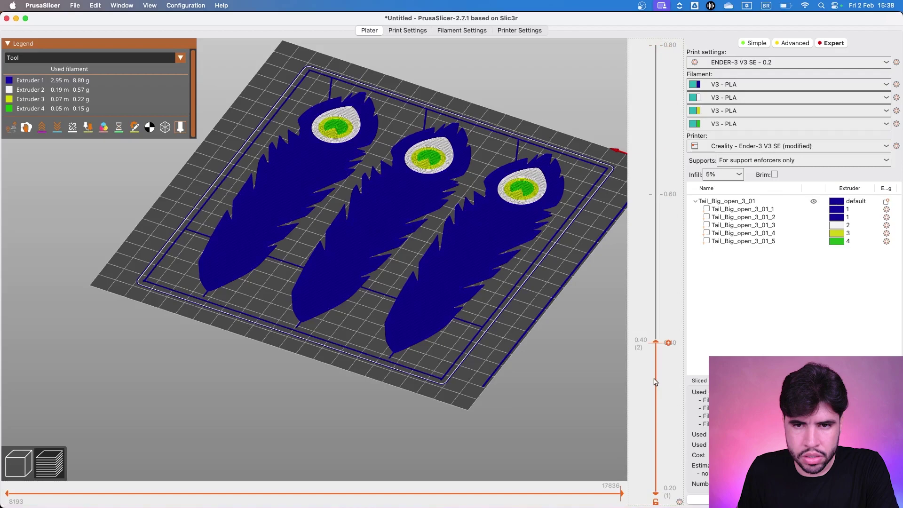
{"action": "left_click_drag", "start_coordinate": [621, 492], "coordinate": [625, 439]}
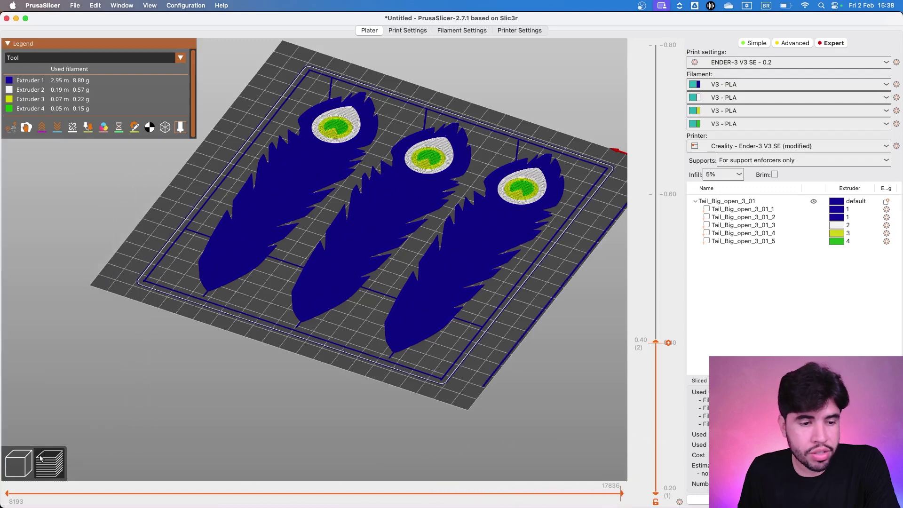
- Return to the 3D editor, set the minimum skirt loops to 8 in the print settings and slice the plate again
{"action": "left_click", "coordinate": [19, 463]}
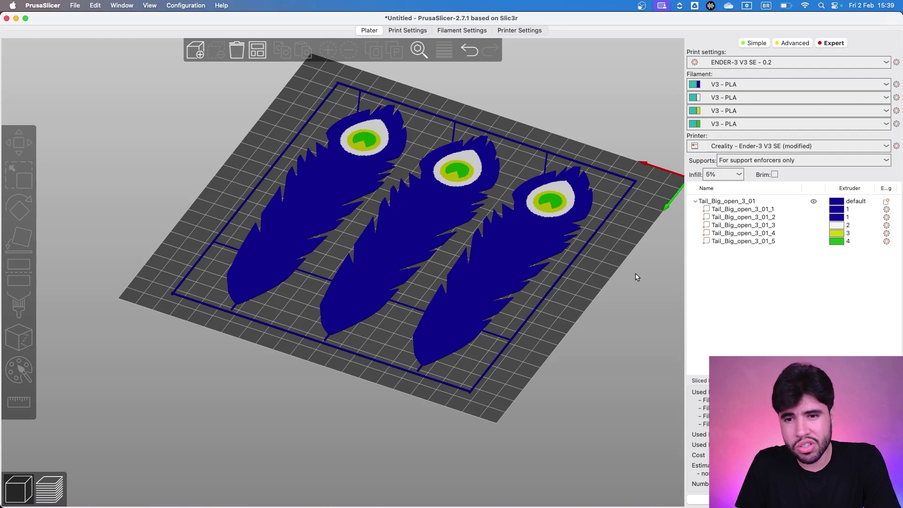
{"action": "left_click_drag", "start_coordinate": [637, 277], "coordinate": [614, 280]}
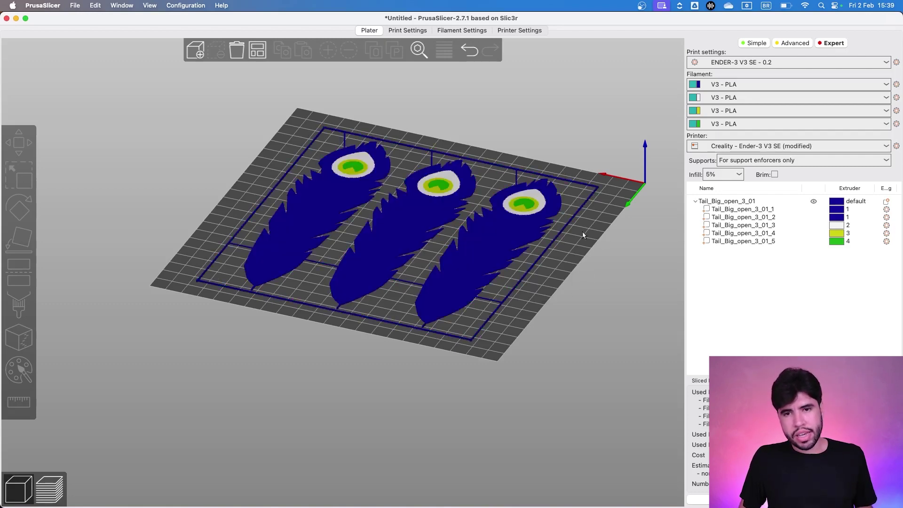
{"action": "scroll", "coordinate": [603, 247], "scroll_direction": "up", "scroll_amount": 2}
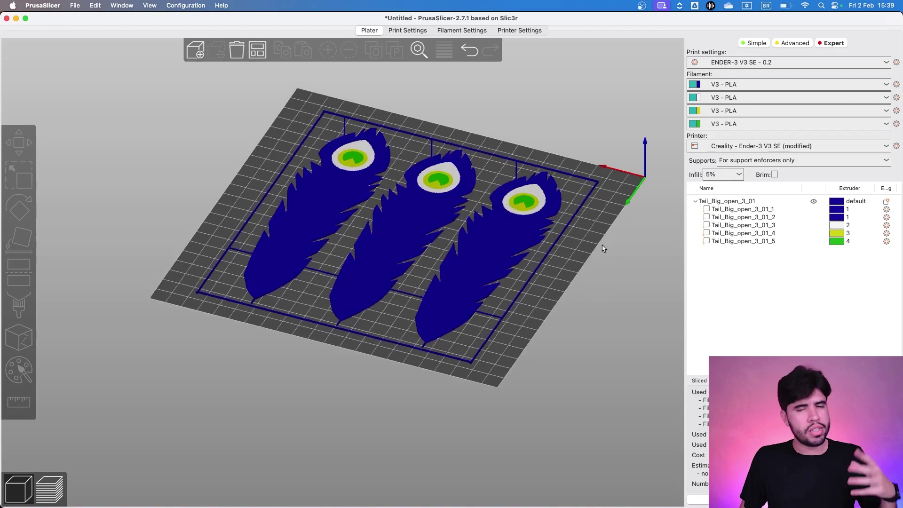
{"action": "scroll", "coordinate": [602, 248], "scroll_direction": "up", "scroll_amount": 1}
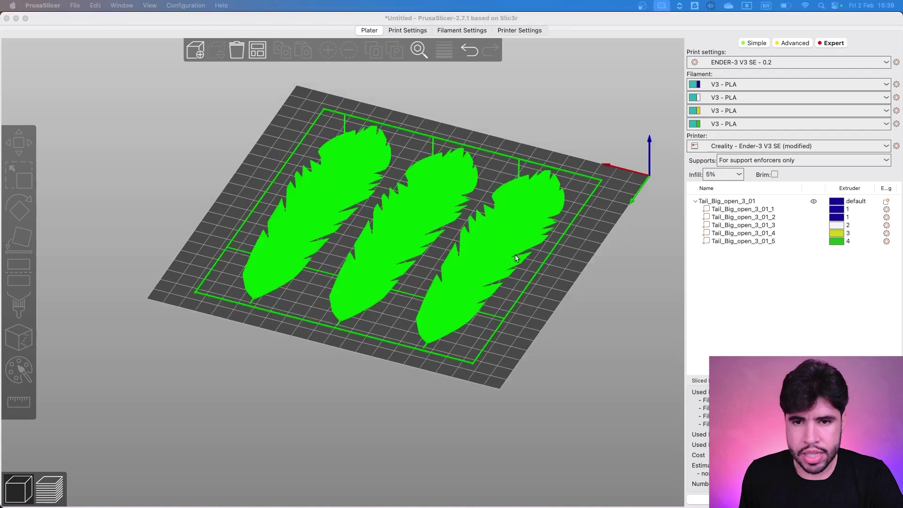
{"action": "left_click", "coordinate": [417, 33]}
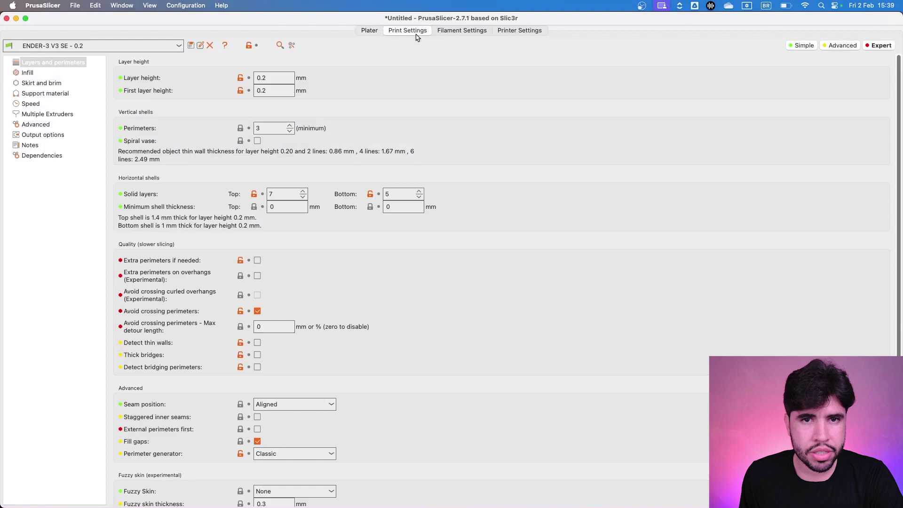
{"action": "left_click", "coordinate": [44, 85]}
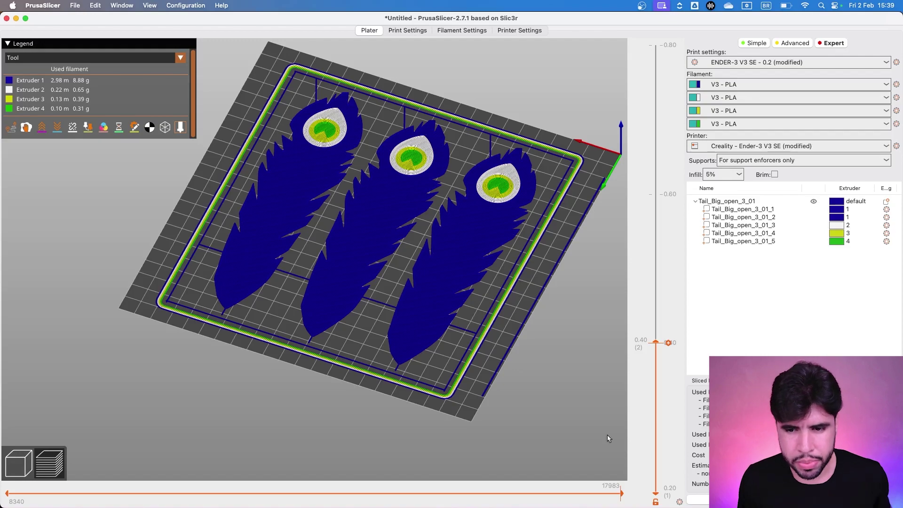
- Examine the multicolor skirt loops around the feathers in the sliced preview and reopen the skirt and brim settings
{"action": "scroll", "coordinate": [305, 281], "scroll_direction": "up", "scroll_amount": 10}
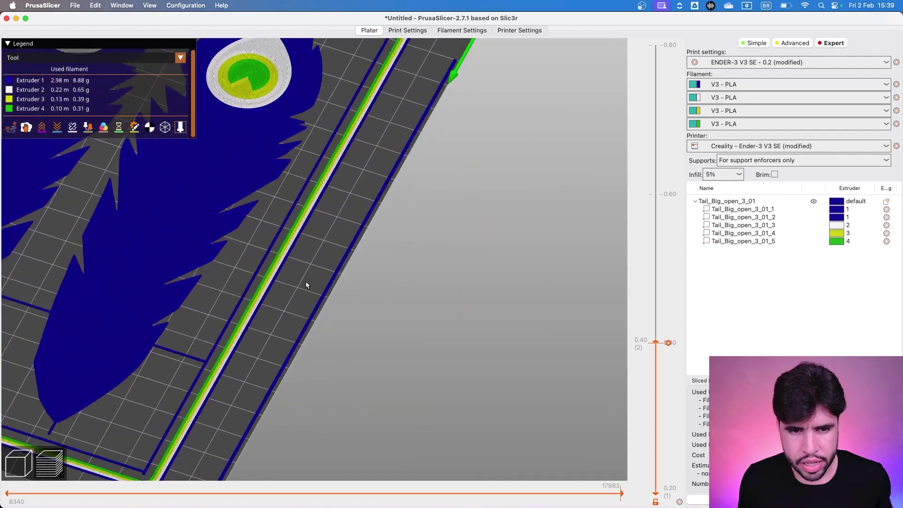
{"action": "scroll", "coordinate": [271, 277], "scroll_direction": "down", "scroll_amount": 10}
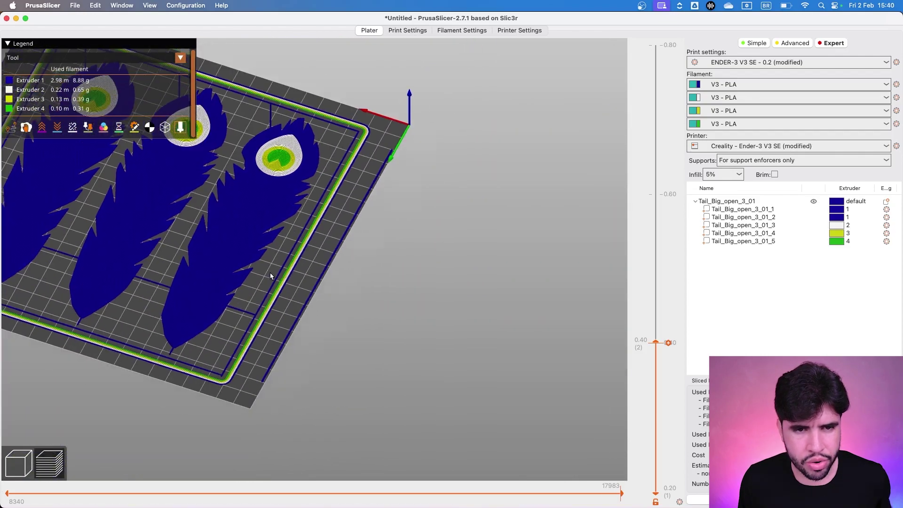
{"action": "left_click_drag", "start_coordinate": [271, 276], "coordinate": [420, 288]}
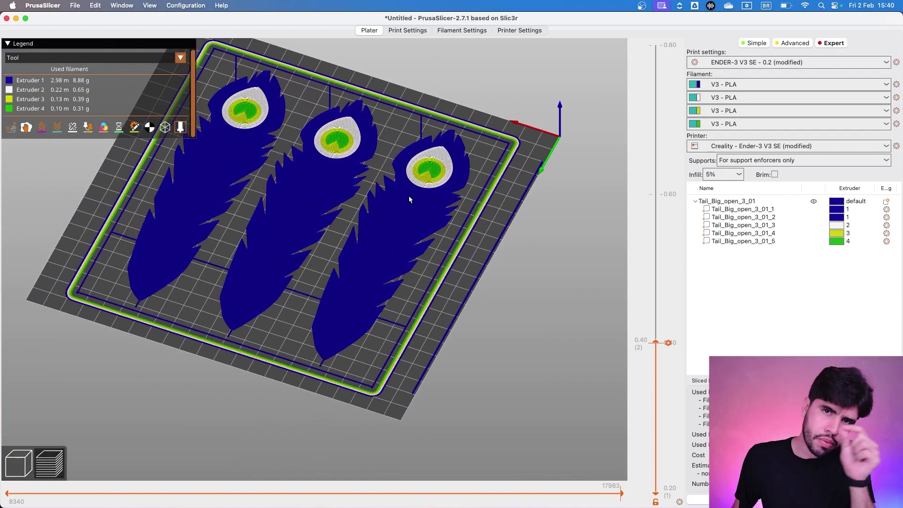
{"action": "left_click", "coordinate": [401, 31]}
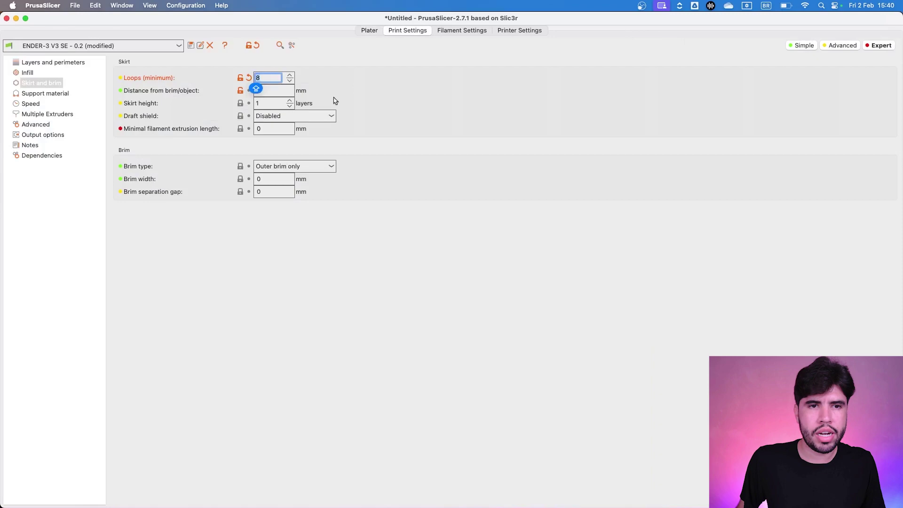
- Set the skirt height to 3 layers and slice the plate again
{"action": "left_click", "coordinate": [290, 102]}
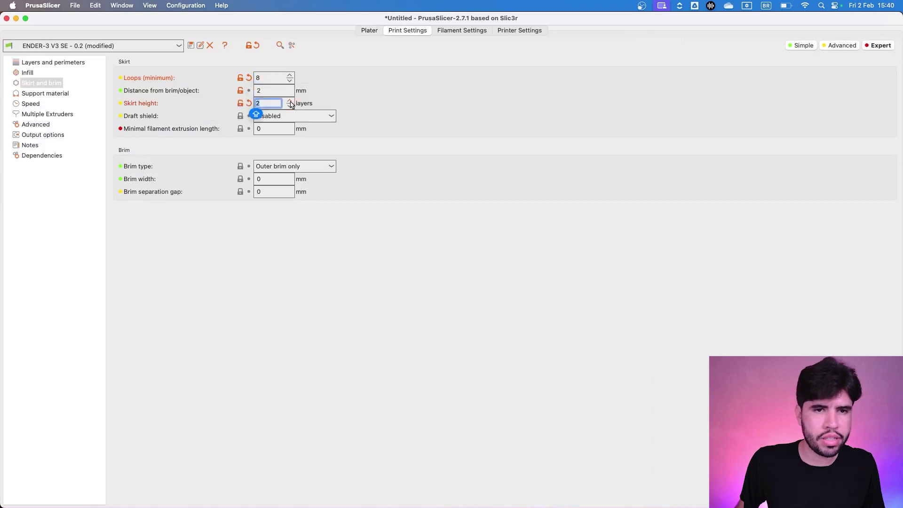
{"action": "left_click", "coordinate": [369, 30]}
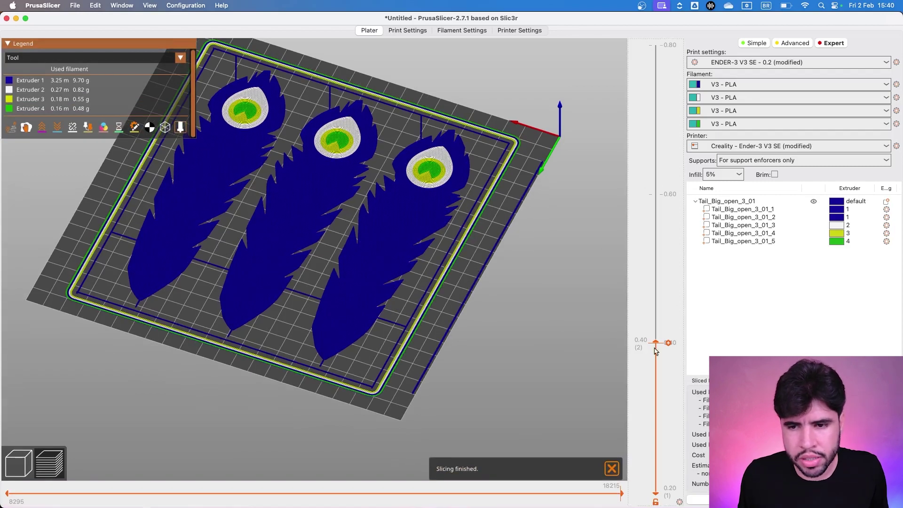
- Rewind and replay the toolpath of the 0.40 mm layer to examine the skirt loops printed in each extruder's color
{"action": "left_click_drag", "start_coordinate": [656, 343], "coordinate": [659, 367]}
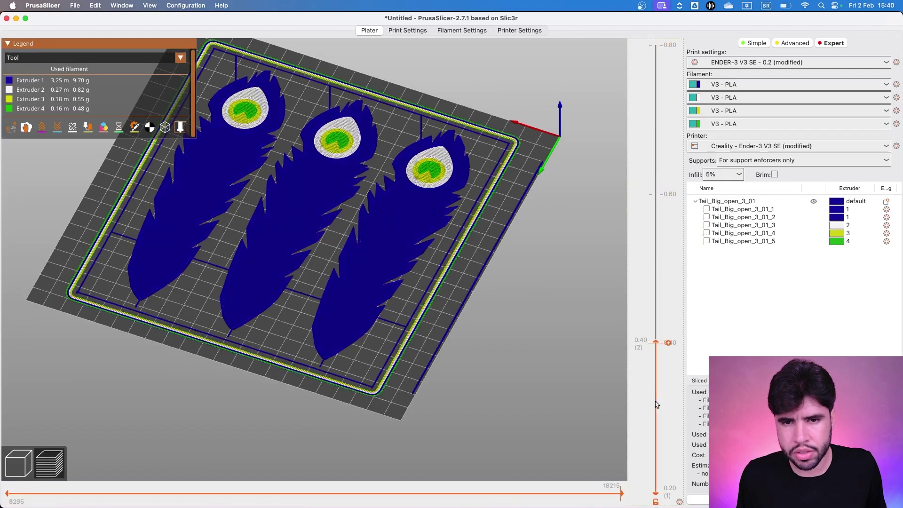
{"action": "mouse_move", "coordinate": [621, 493]}
{"action": "left_mouse_down"}
{"action": "mouse_move", "coordinate": [117, 489]}
{"action": "mouse_move", "coordinate": [1, 425]}
{"action": "mouse_move", "coordinate": [89, 413]}
{"action": "mouse_move", "coordinate": [43, 412]}
{"action": "left_mouse_up"}
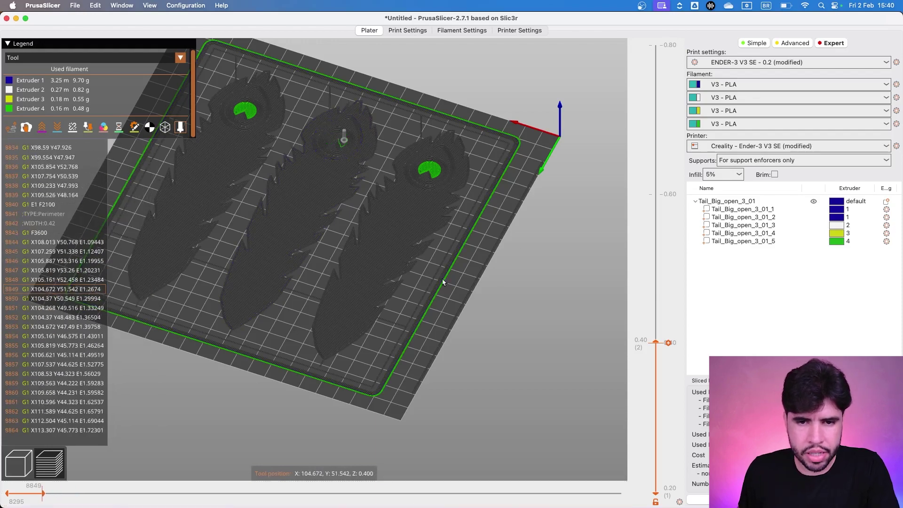
{"action": "left_click_drag", "start_coordinate": [42, 493], "coordinate": [478, 493]}
{"action": "mouse_move", "coordinate": [485, 459]}
{"action": "left_mouse_down"}
{"action": "mouse_move", "coordinate": [508, 456]}
{"action": "mouse_move", "coordinate": [455, 456]}
{"action": "mouse_move", "coordinate": [625, 456]}
{"action": "left_mouse_up"}
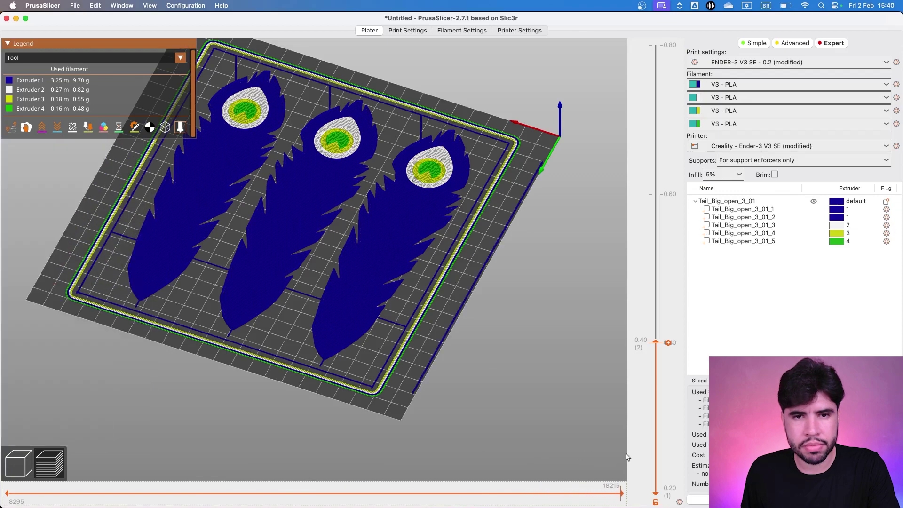
{"action": "scroll", "coordinate": [460, 322], "scroll_direction": "down", "scroll_amount": 3}
{"action": "right_click_drag", "start_coordinate": [459, 322], "coordinate": [470, 304]}
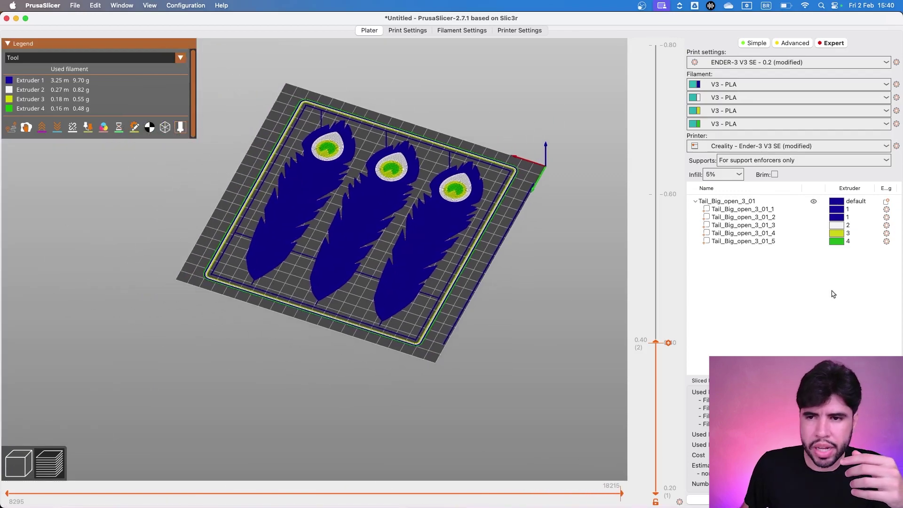
- Review the tail feather parts one by one in the object list, including the settings categories available for the first part
{"action": "left_click", "coordinate": [773, 210]}
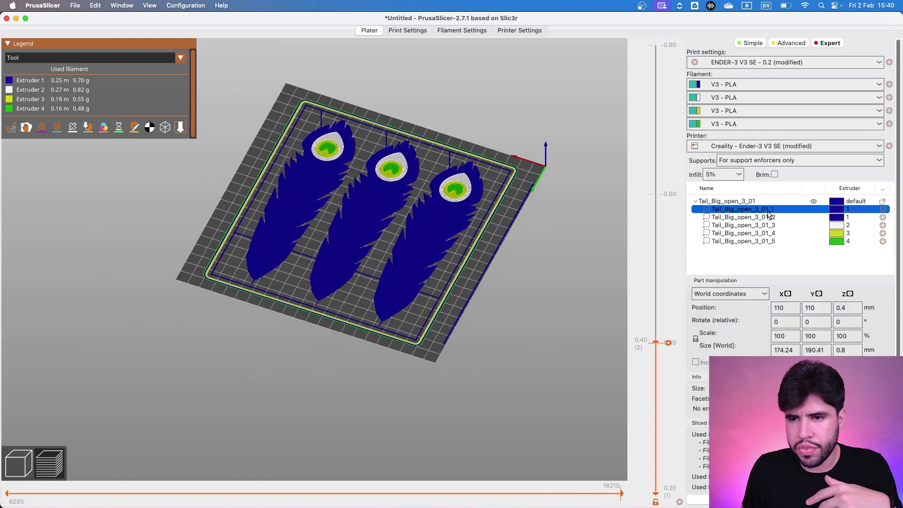
{"action": "right_click", "coordinate": [765, 214]}
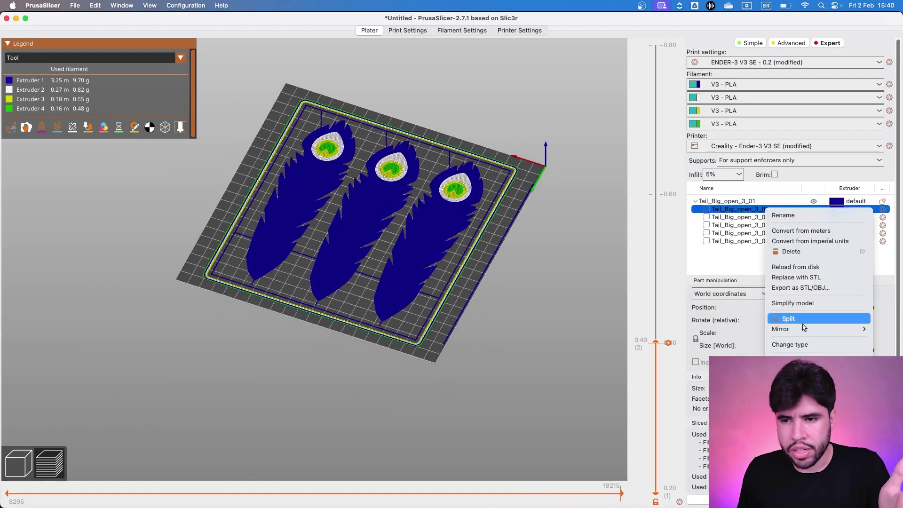
{"action": "mouse_move", "coordinate": [799, 396]}
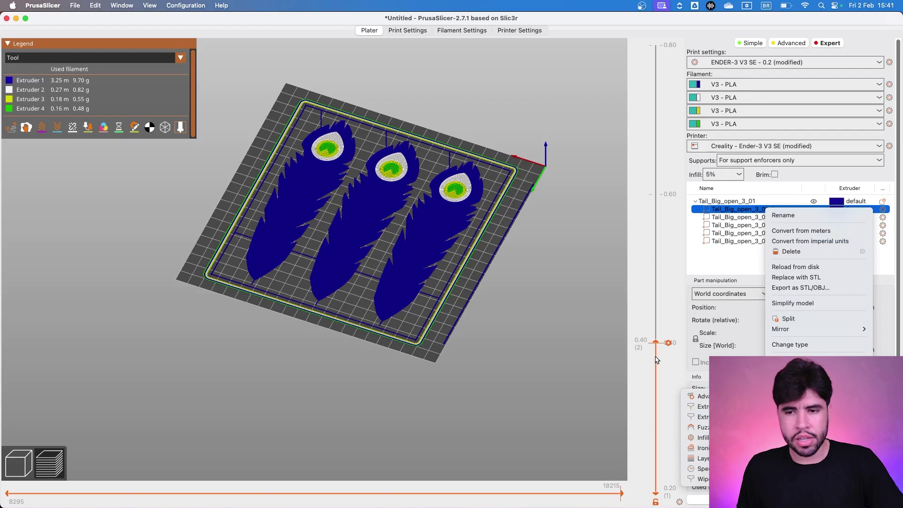
{"action": "left_click", "coordinate": [520, 286]}
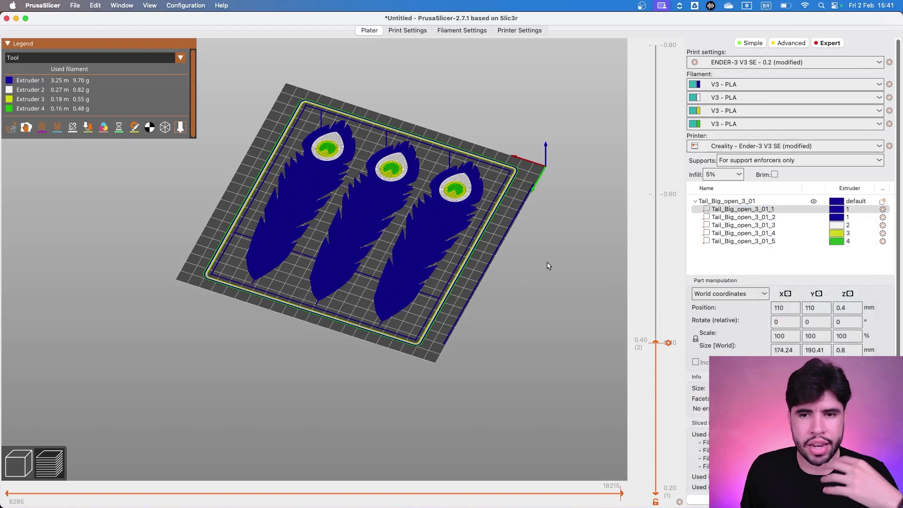
{"action": "left_click", "coordinate": [764, 217]}
{"action": "left_click", "coordinate": [768, 226]}
{"action": "left_click", "coordinate": [769, 233]}
{"action": "left_click", "coordinate": [771, 242]}
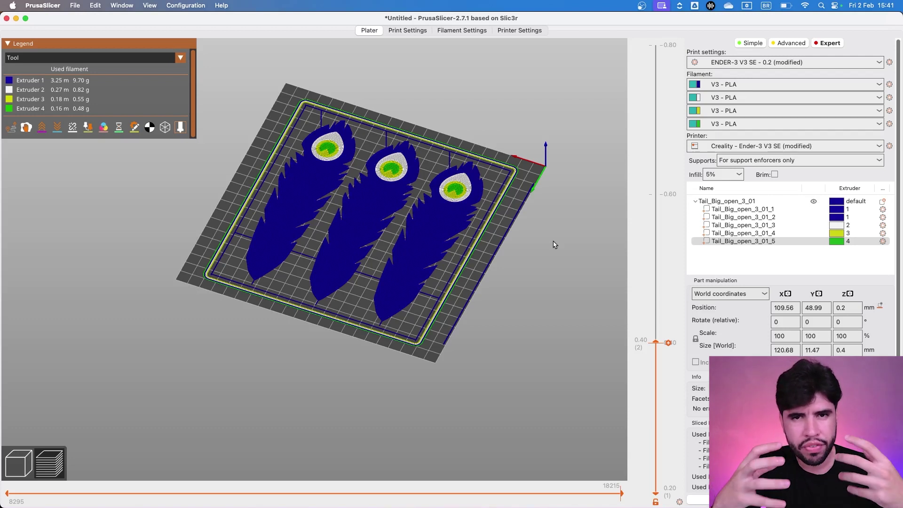
- Review the printer's extruder count of 4 and highlight the conditional M600 line in the tool change G-code
{"action": "left_click", "coordinate": [544, 30]}
{"action": "left_click", "coordinate": [255, 152]}
{"action": "left_click", "coordinate": [290, 138]}
{"action": "left_click", "coordinate": [290, 144]}
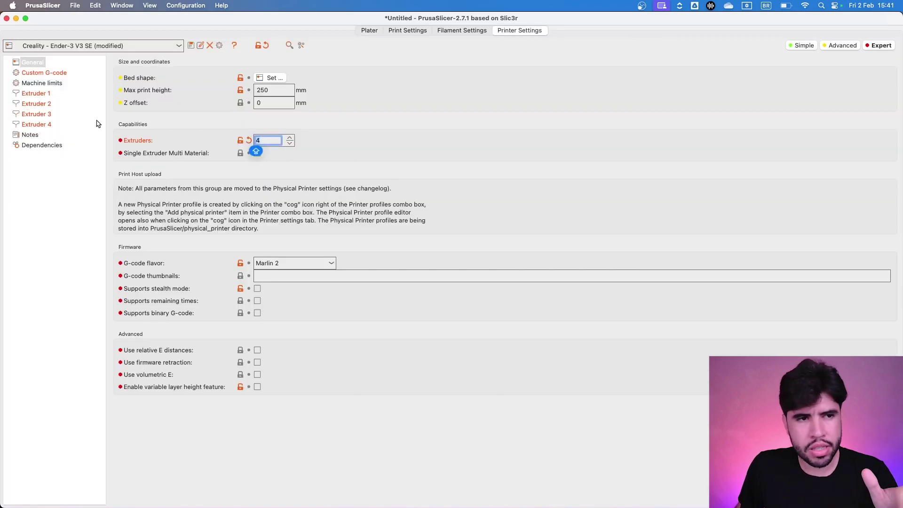
{"action": "left_click", "coordinate": [55, 74]}
{"action": "scroll", "coordinate": [335, 331], "scroll_direction": "down", "scroll_amount": 3}
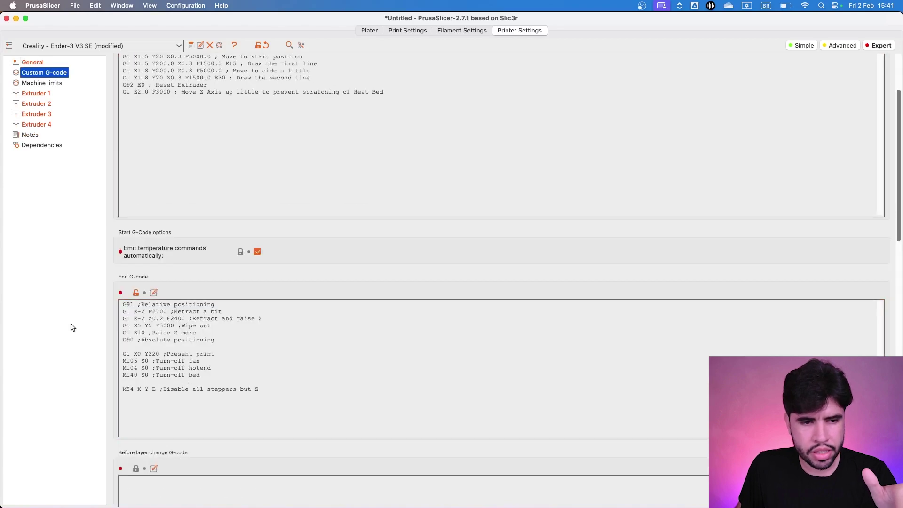
{"action": "scroll", "coordinate": [115, 310], "scroll_direction": "down", "scroll_amount": 10}
{"action": "left_click", "coordinate": [122, 268]}
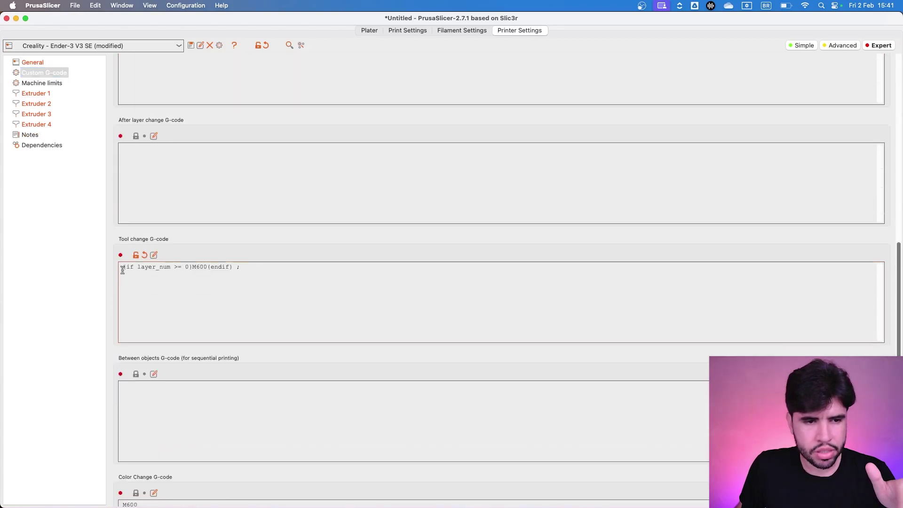
{"action": "left_click_drag", "start_coordinate": [122, 268], "coordinate": [269, 269]}
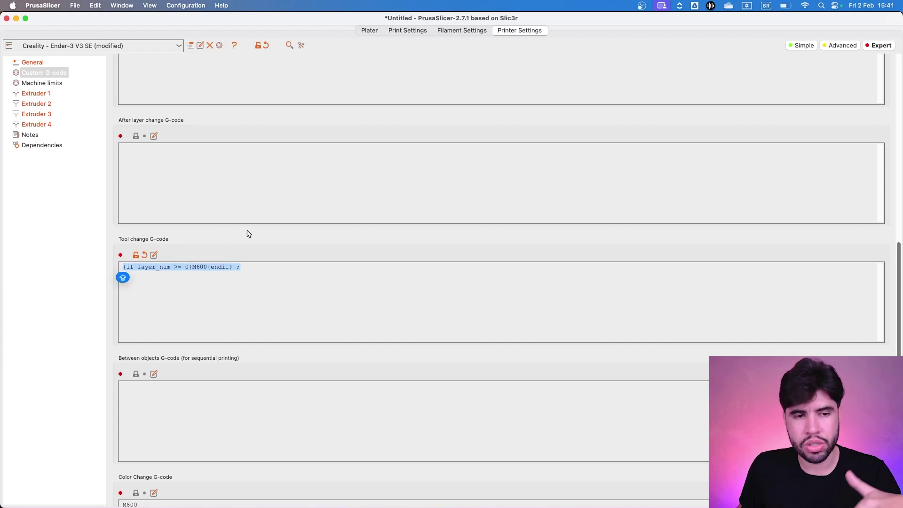
- Recheck the skirt loops and height in the print settings and return to the sliced preview of the feathers
{"action": "left_click", "coordinate": [407, 34]}
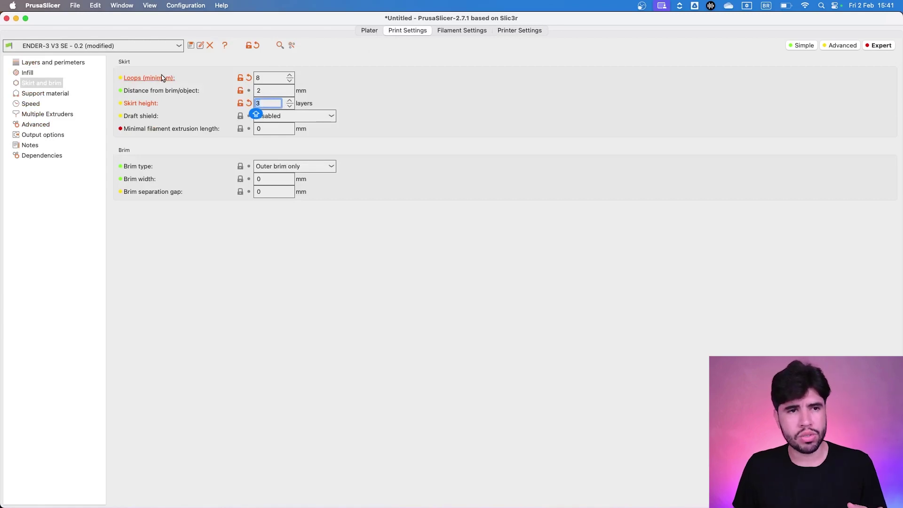
{"action": "left_click", "coordinate": [373, 33]}
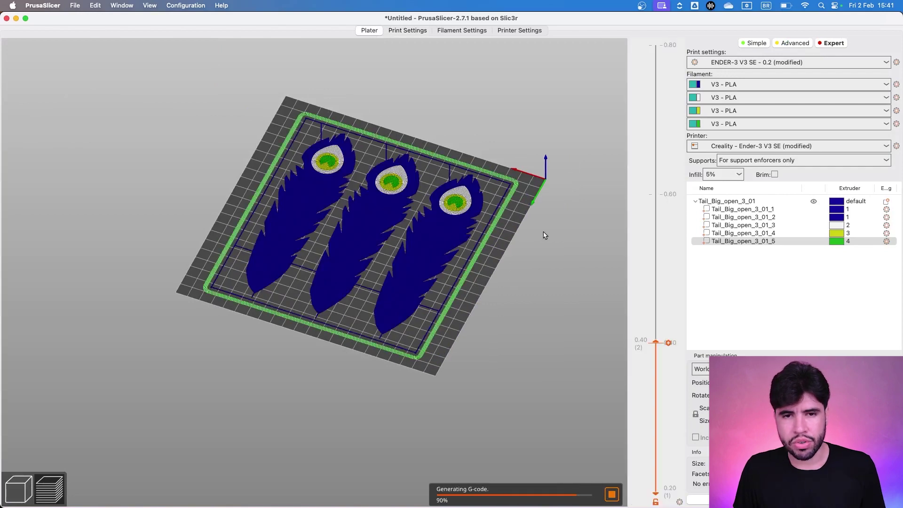
{"action": "scroll", "coordinate": [540, 235], "scroll_direction": "down", "scroll_amount": 1}
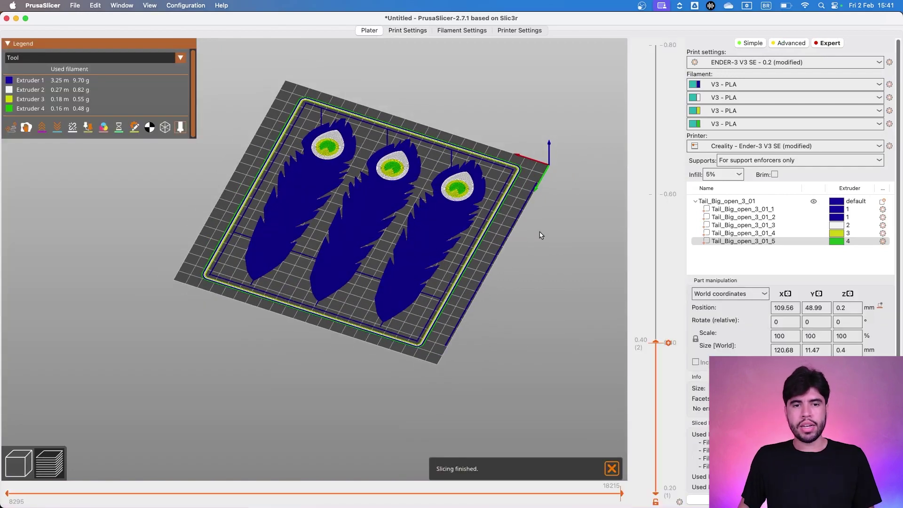